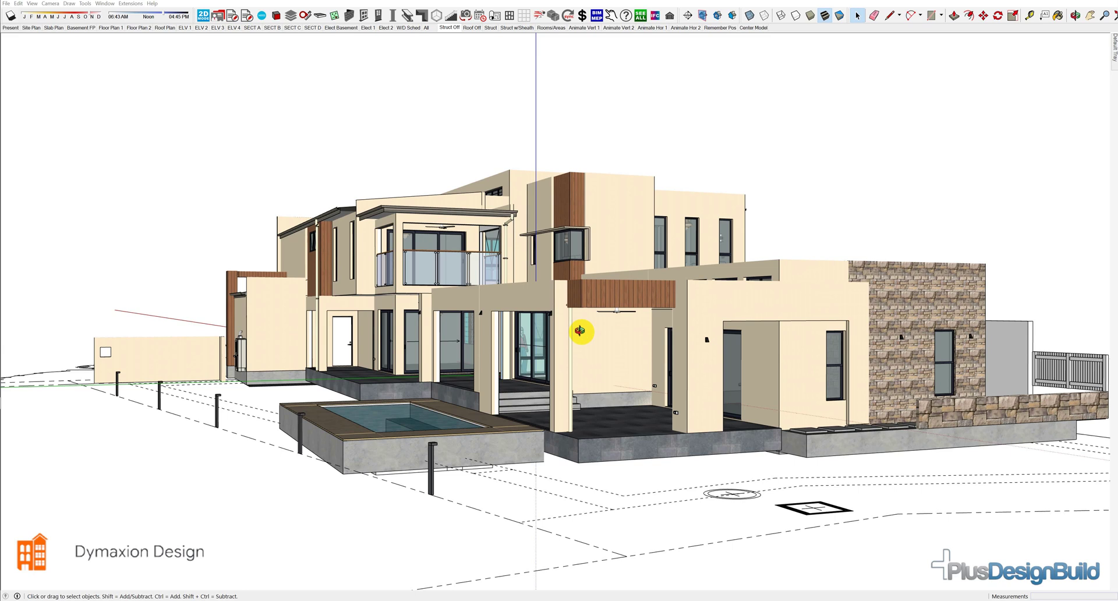
- Orbit the house model slightly for a better viewing angle
{"action": "middle_click_drag", "start_coordinate": [579, 330], "coordinate": [599, 324]}
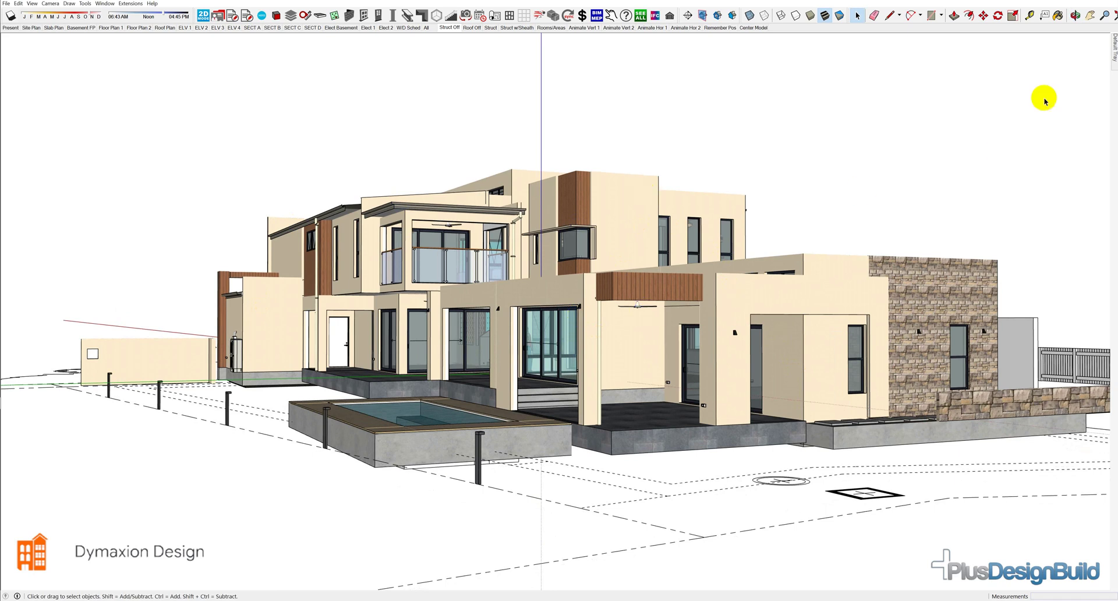
- Pin the Default Tray, show the Materials library, rearrange the panels, and ready the Sample Paint eyedropper
{"action": "mouse_move", "coordinate": [1113, 52]}
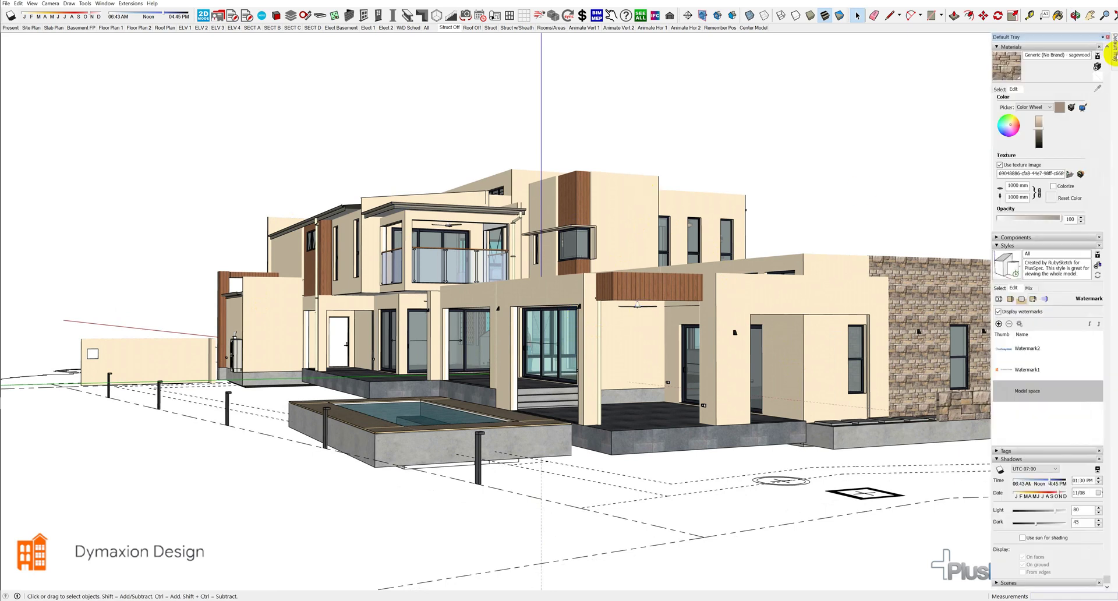
{"action": "left_click", "coordinate": [1103, 38]}
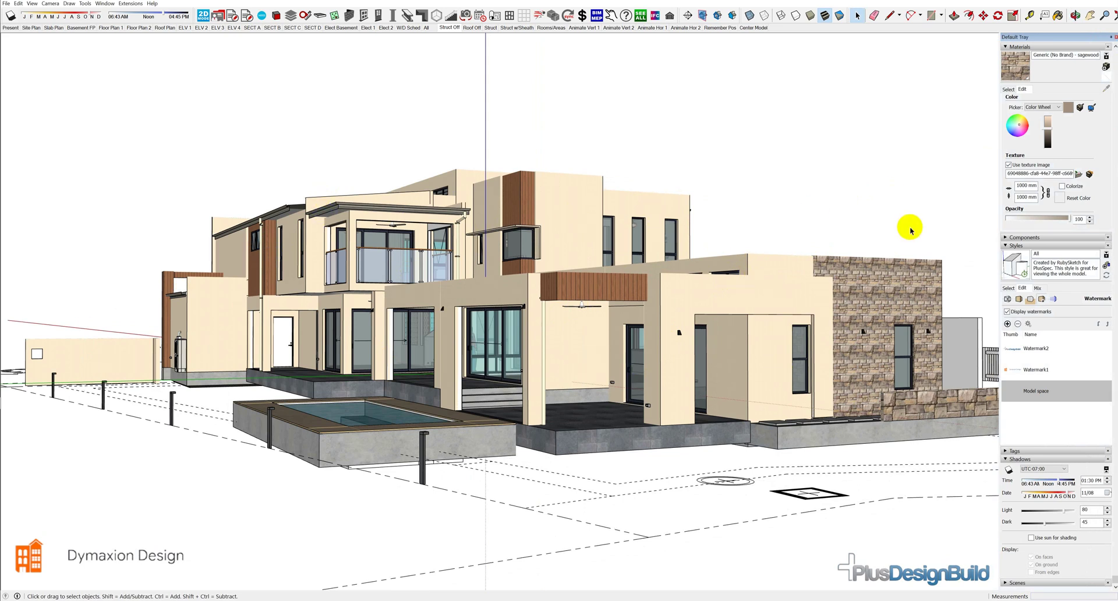
{"action": "left_click", "coordinate": [1008, 89]}
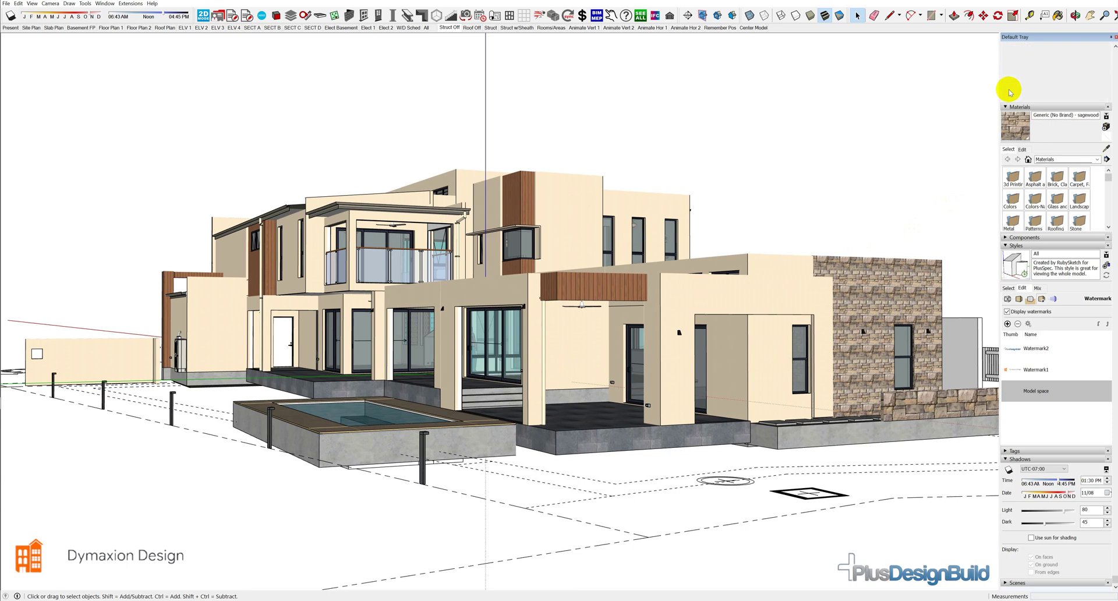
{"action": "left_click_drag", "start_coordinate": [1016, 47], "coordinate": [1000, 114]}
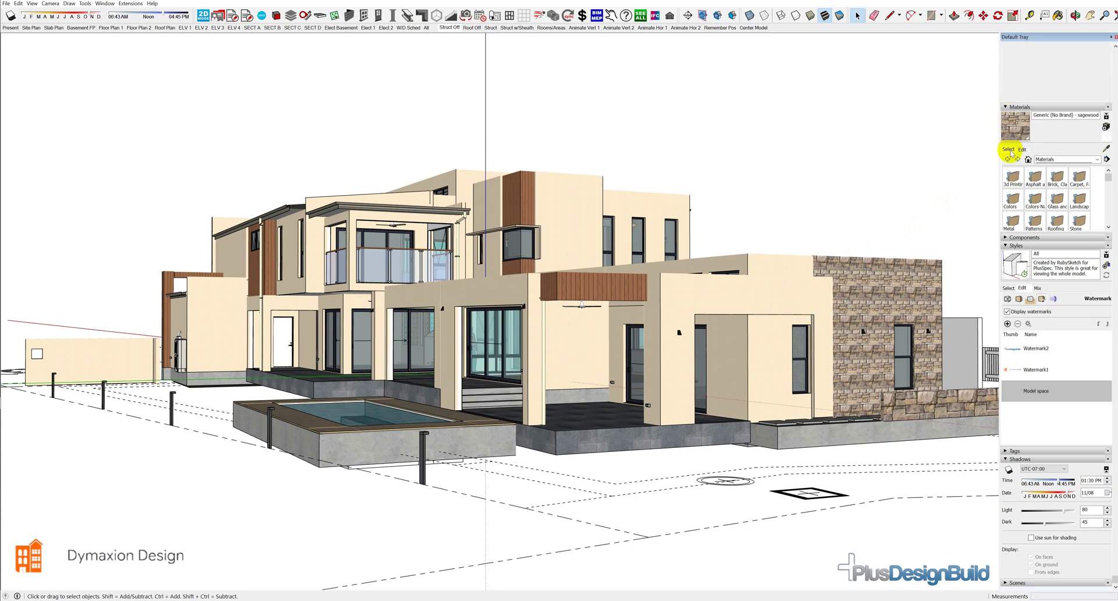
{"action": "left_click", "coordinate": [1106, 151]}
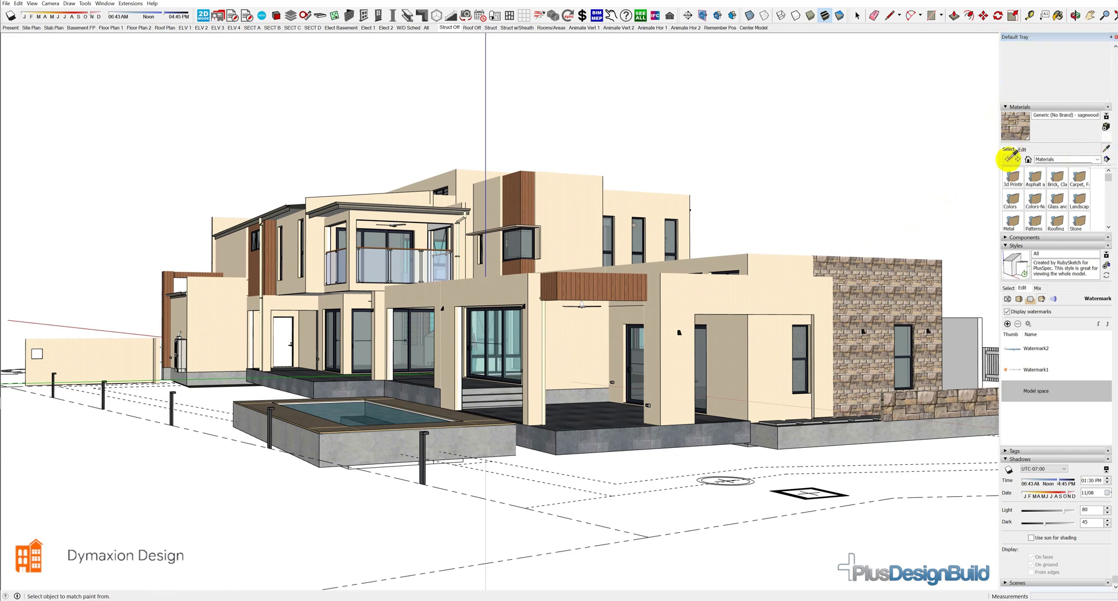
- Sample RMAX ThermaWallPlus from the wall and open its colour settings, undoing a trial purple tint
{"action": "left_click", "coordinate": [569, 222]}
{"action": "left_click", "coordinate": [1023, 150]}
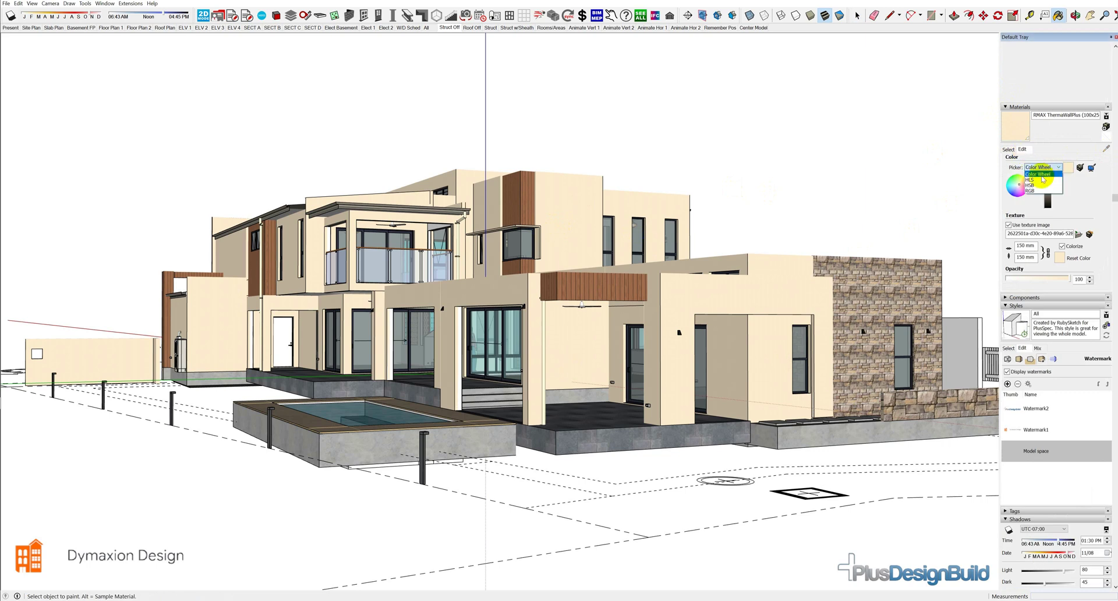
{"action": "left_click", "coordinate": [1019, 186]}
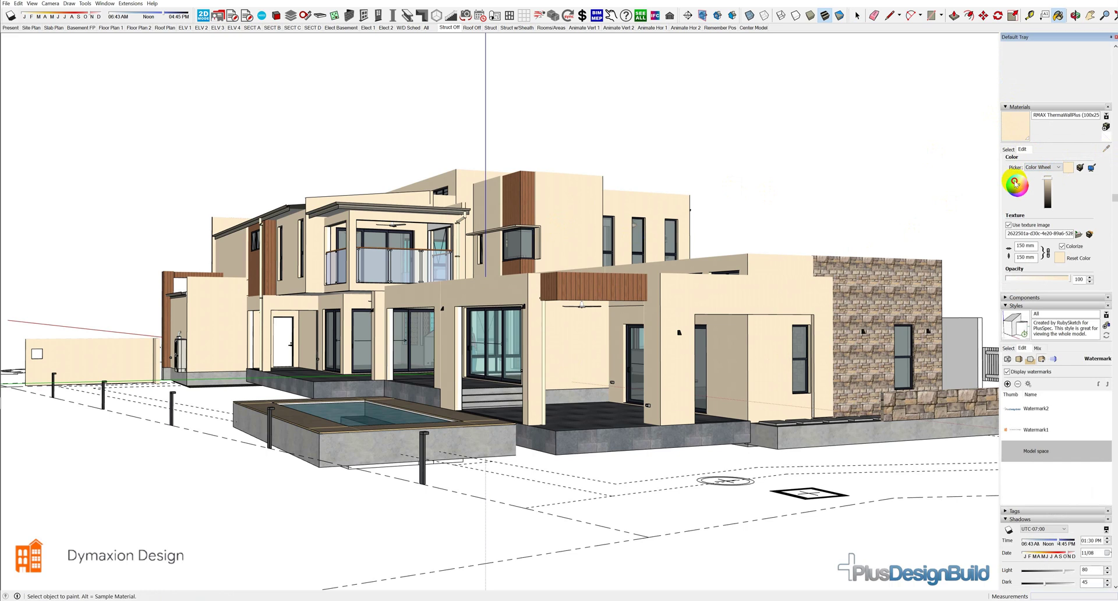
{"action": "left_click_drag", "start_coordinate": [1019, 187], "coordinate": [1020, 190]}
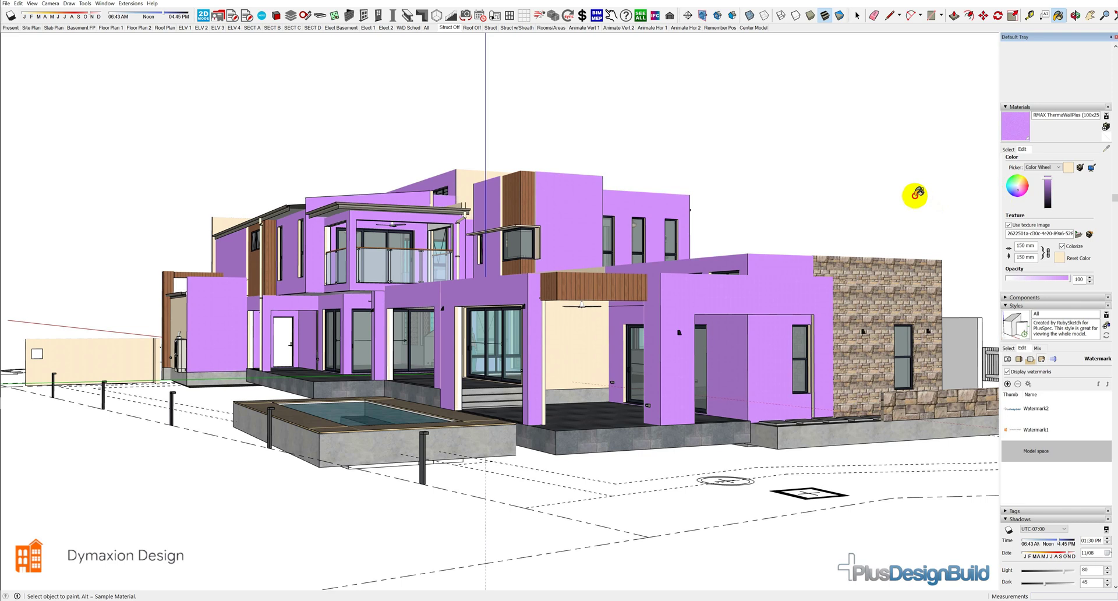
{"action": "key", "text": "ctrl+z"}
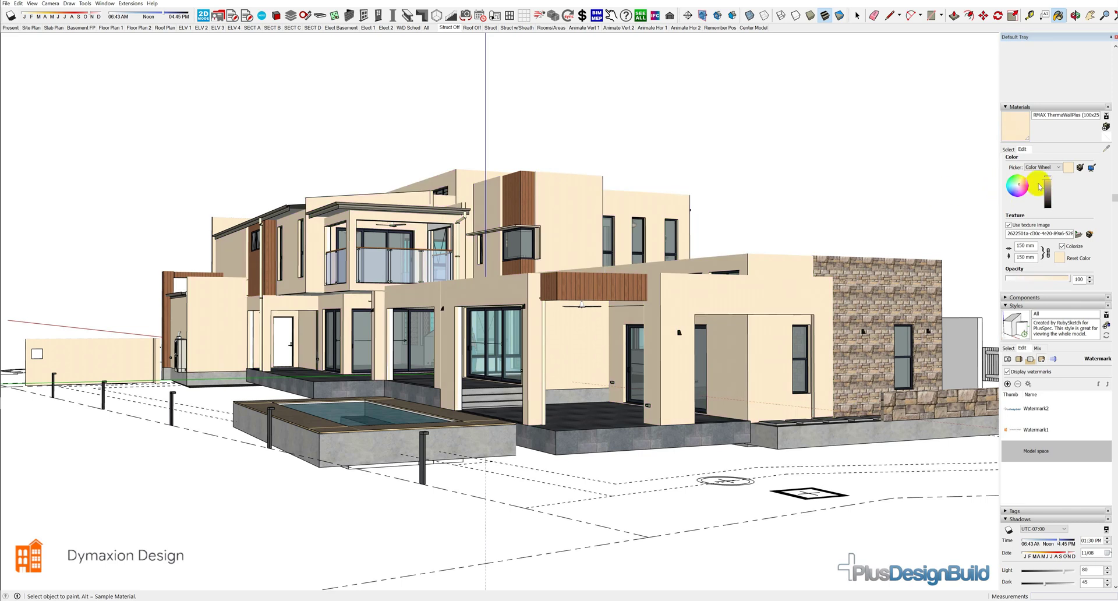
{"action": "left_click", "coordinate": [1059, 169]}
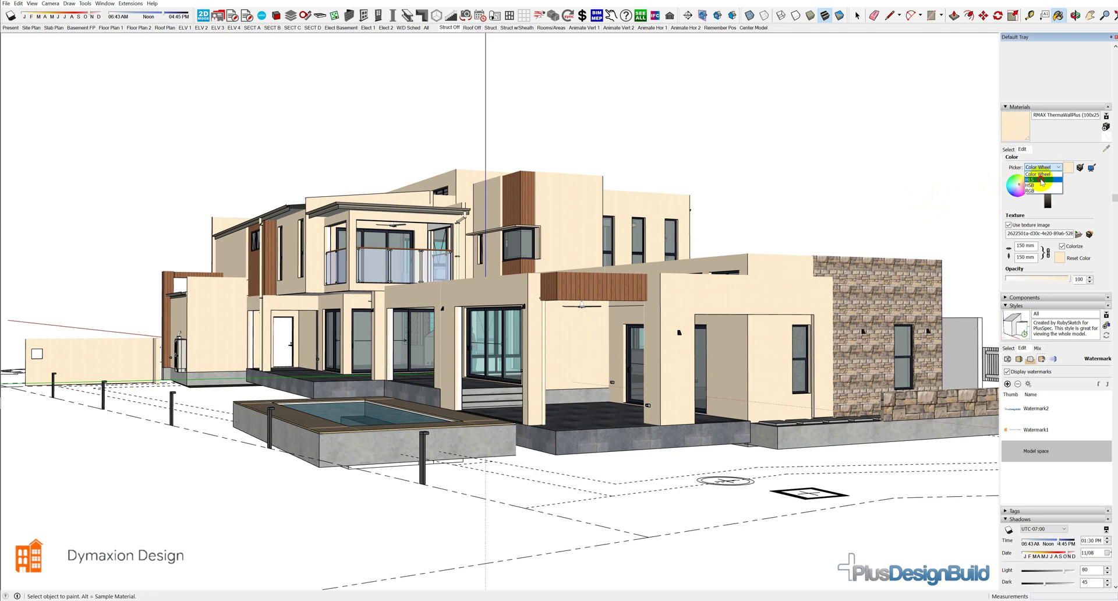
- Switch the colour picker to HLS and lower the wall render's saturation to about 37
{"action": "left_click", "coordinate": [1048, 180]}
{"action": "left_click_drag", "start_coordinate": [1063, 196], "coordinate": [1036, 196]}
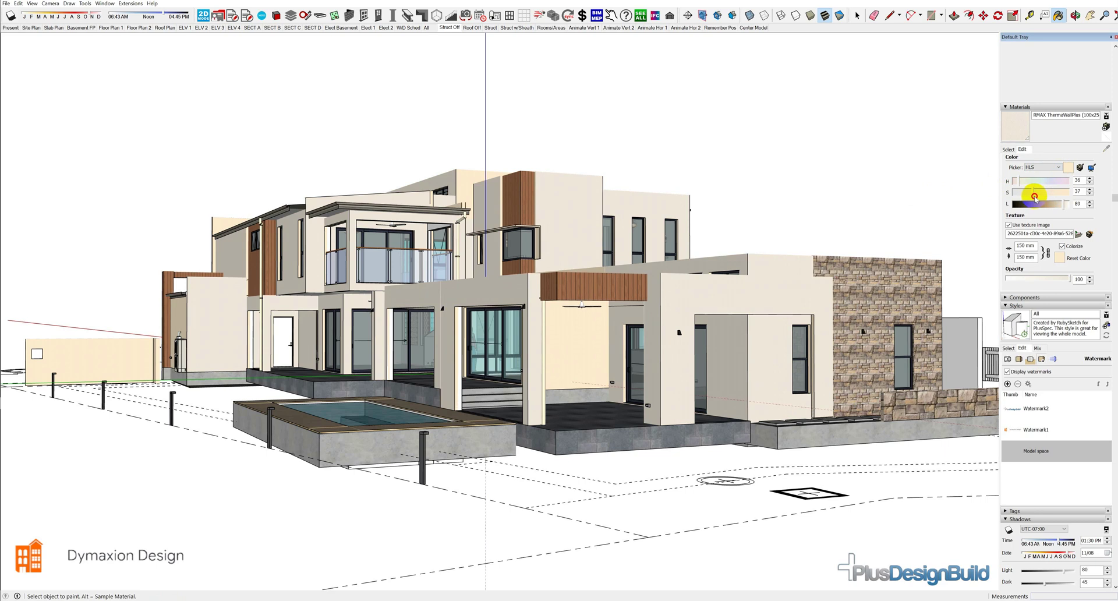
{"action": "left_click", "coordinate": [1058, 168]}
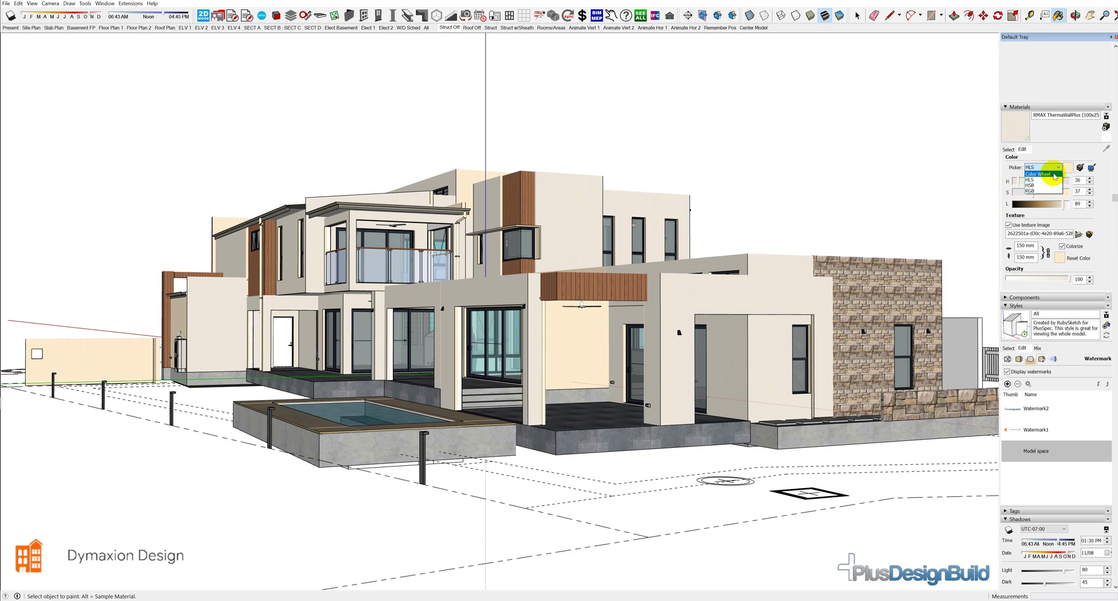
{"action": "left_click", "coordinate": [1045, 181]}
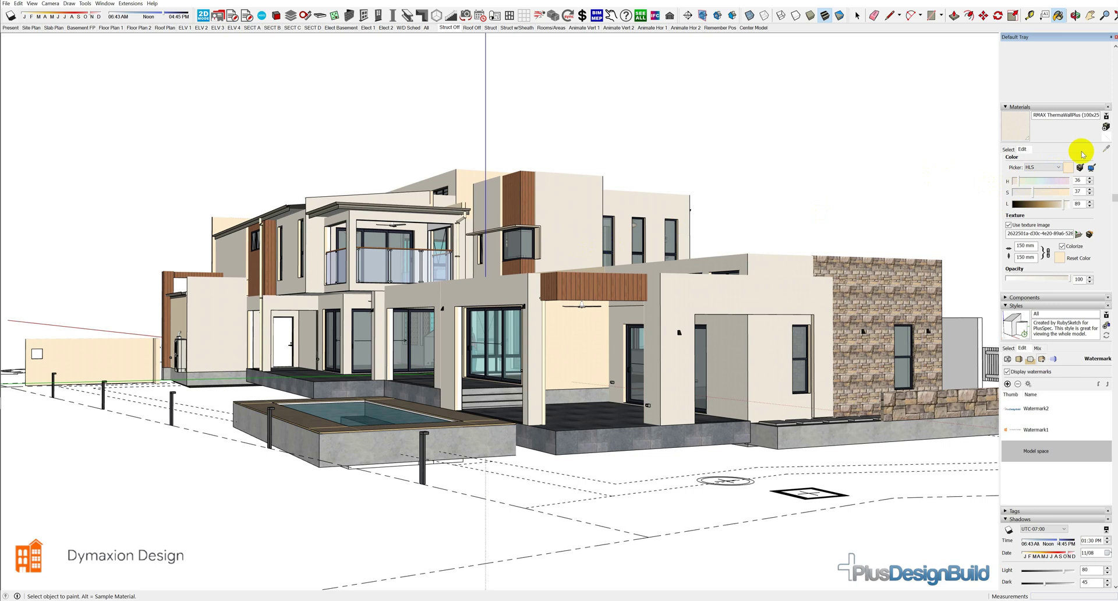
{"action": "left_click", "coordinate": [1008, 149]}
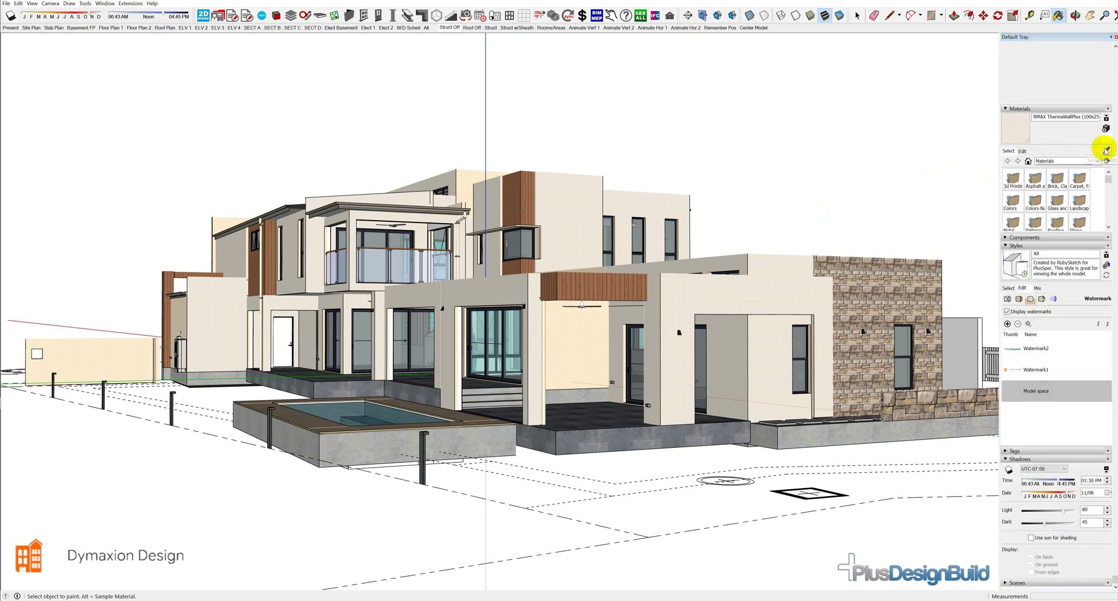
- Match the RMAX ThermaWall material on the upper wall to the off-white wall colour
{"action": "left_click", "coordinate": [1106, 151]}
{"action": "left_click", "coordinate": [475, 174]}
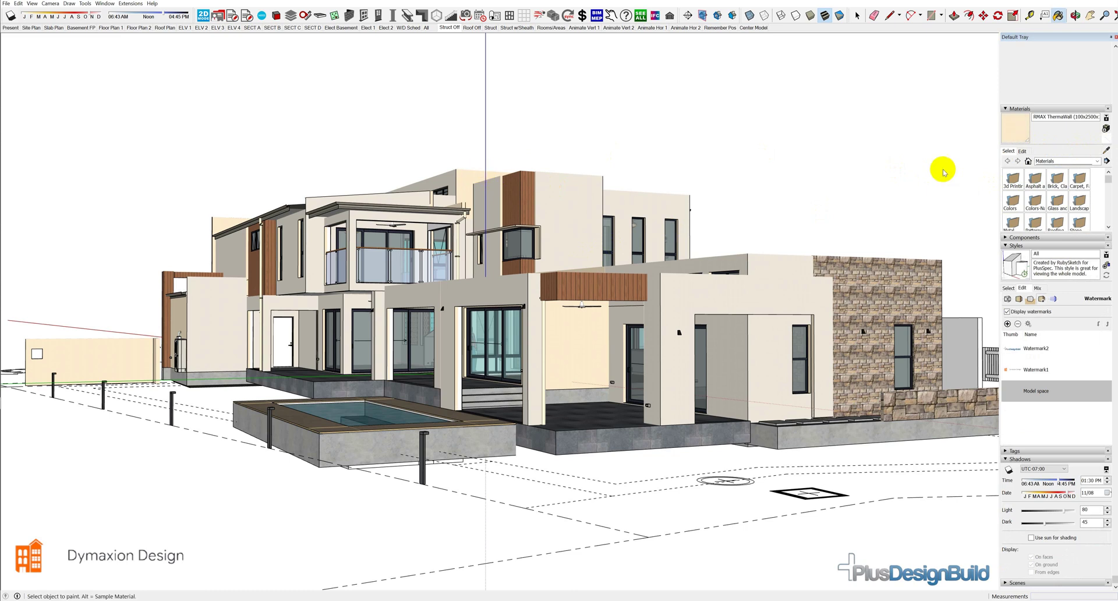
{"action": "left_click", "coordinate": [1023, 151]}
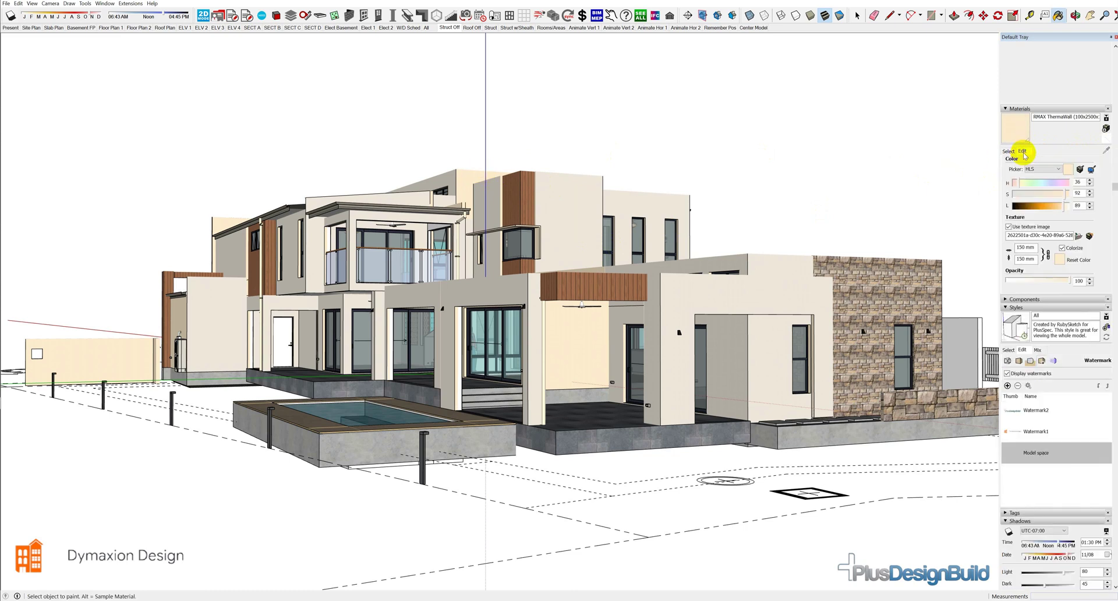
{"action": "left_click", "coordinate": [1081, 170]}
{"action": "left_click", "coordinate": [584, 188]}
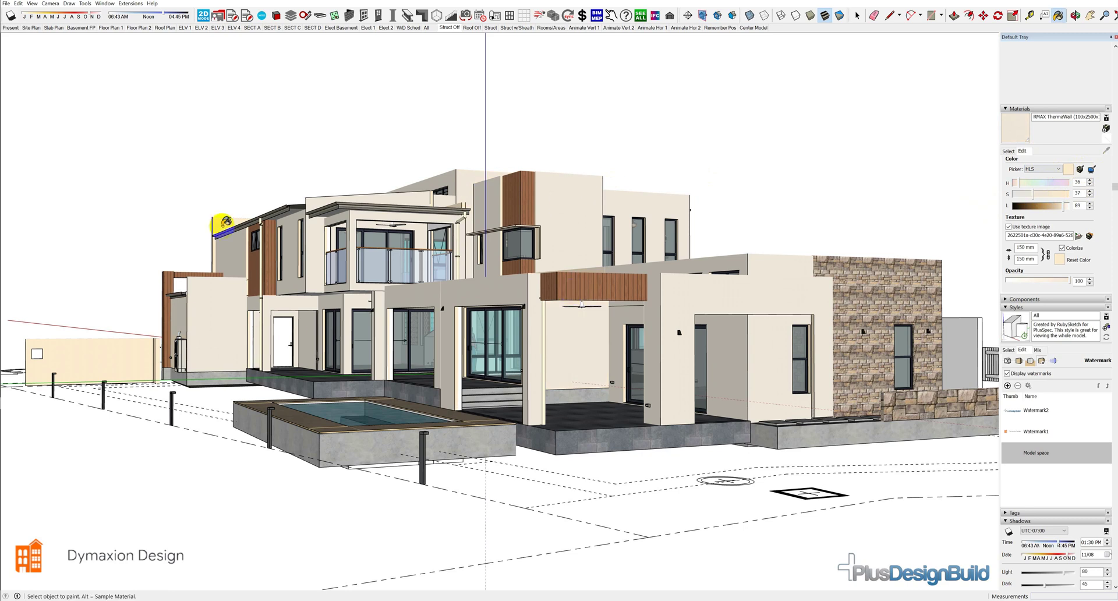
{"action": "left_click", "coordinate": [1008, 151]}
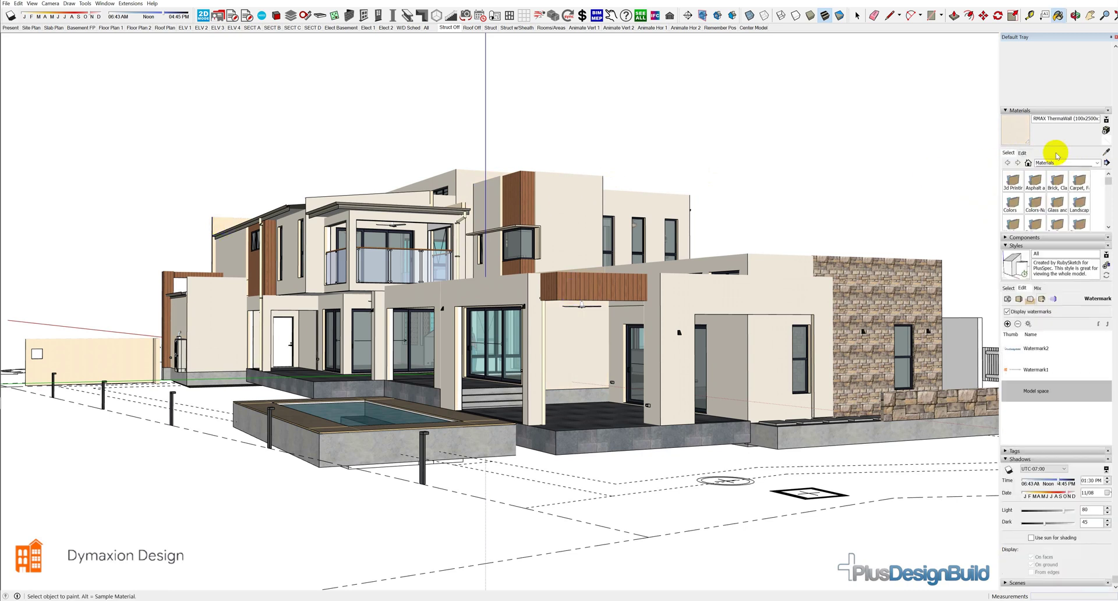
- Match the fascia's material to the upper wall's off-white colour
{"action": "left_click", "coordinate": [1106, 151]}
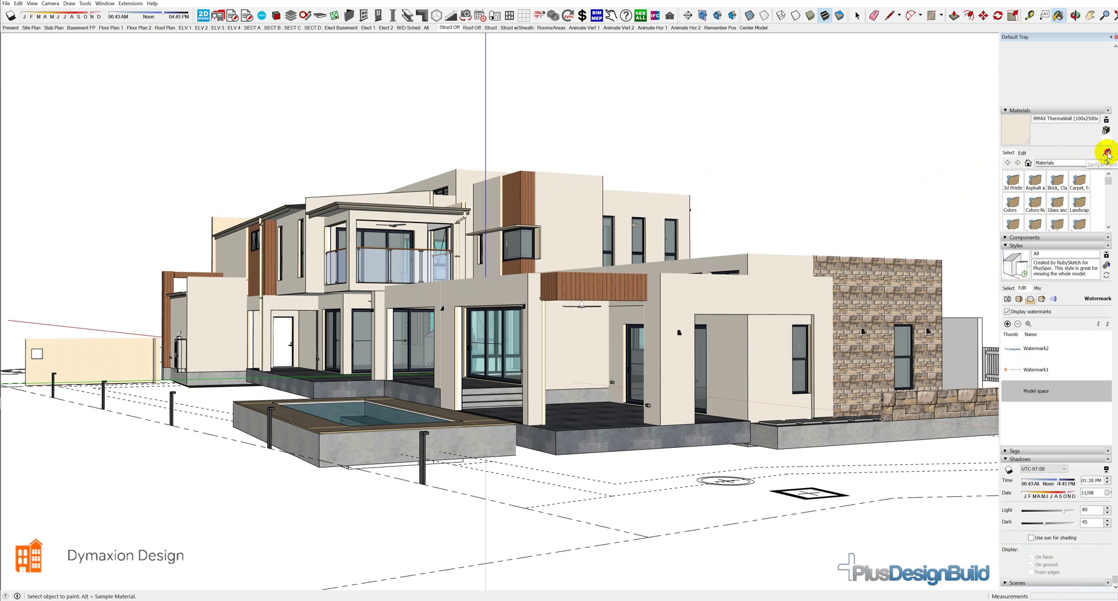
{"action": "left_click", "coordinate": [227, 219]}
{"action": "left_click", "coordinate": [1022, 153]}
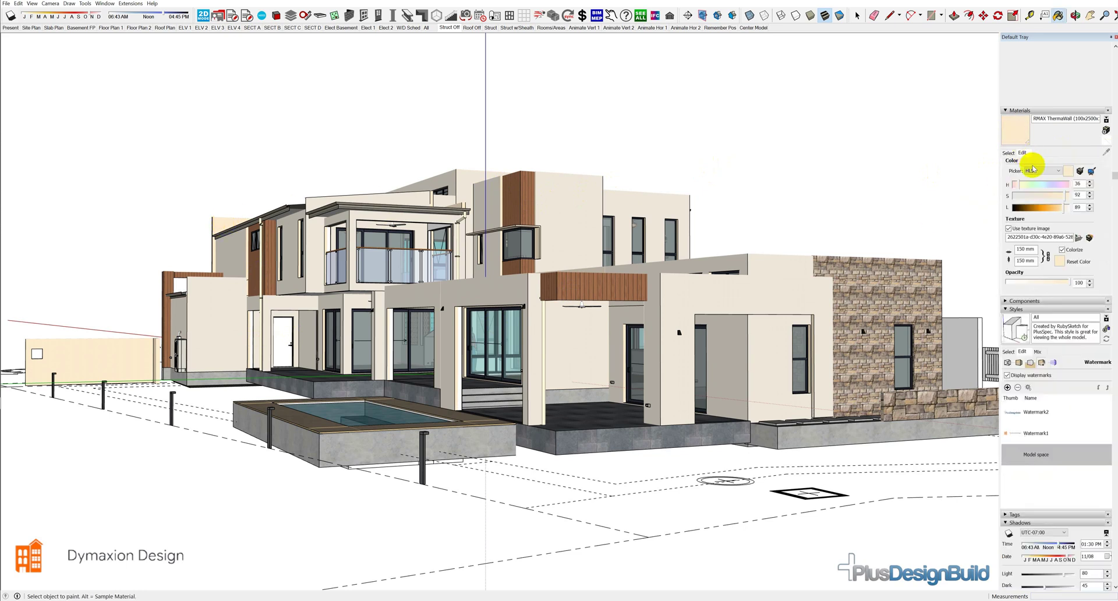
{"action": "left_click", "coordinate": [1081, 170]}
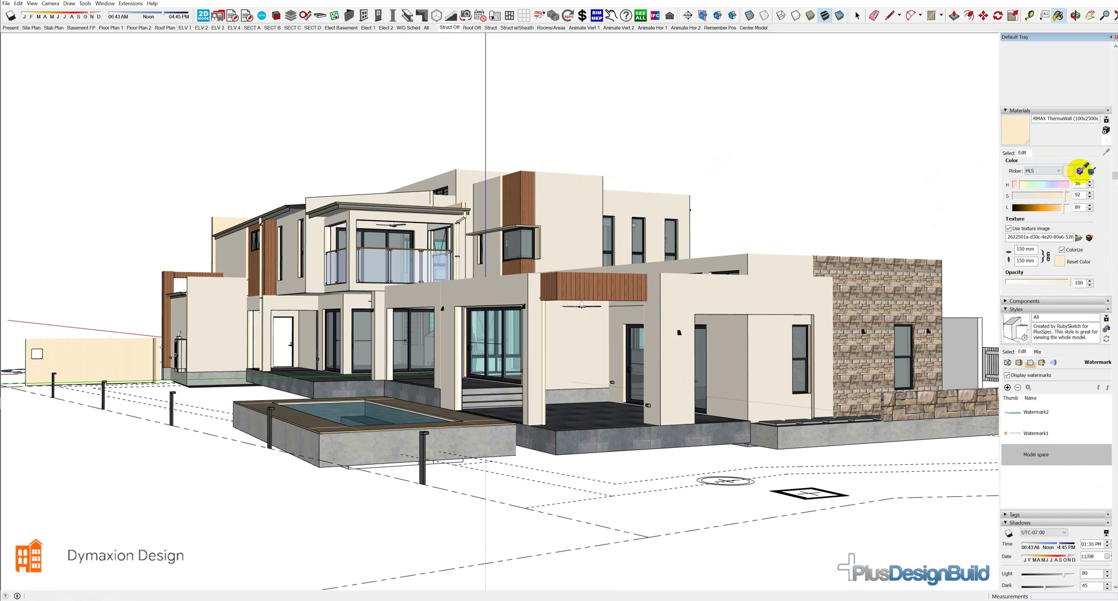
{"action": "left_click", "coordinate": [574, 187]}
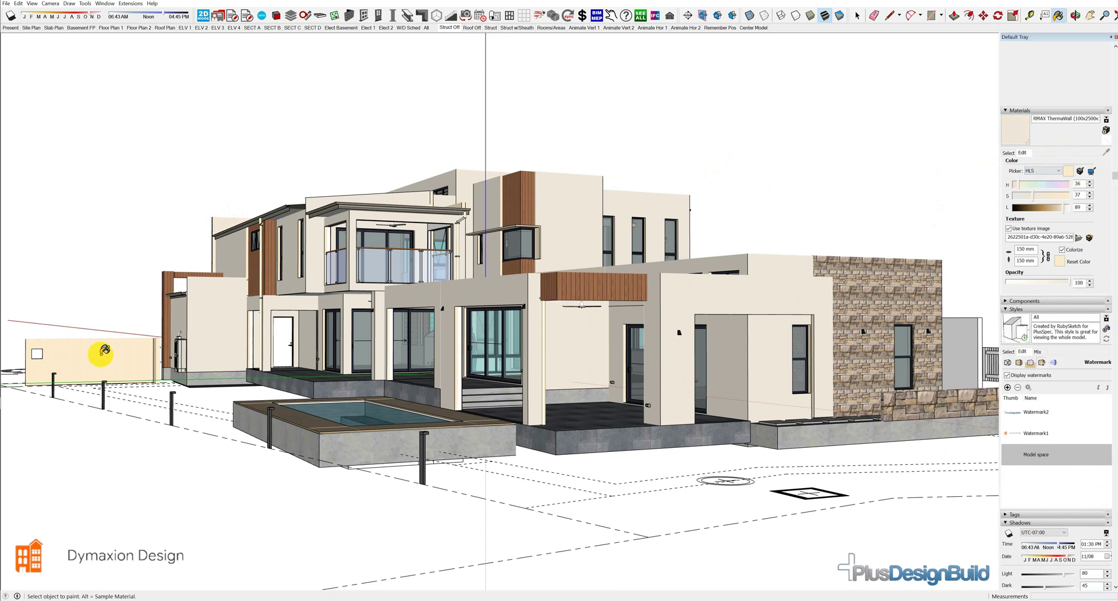
{"action": "left_click", "coordinate": [460, 335]}
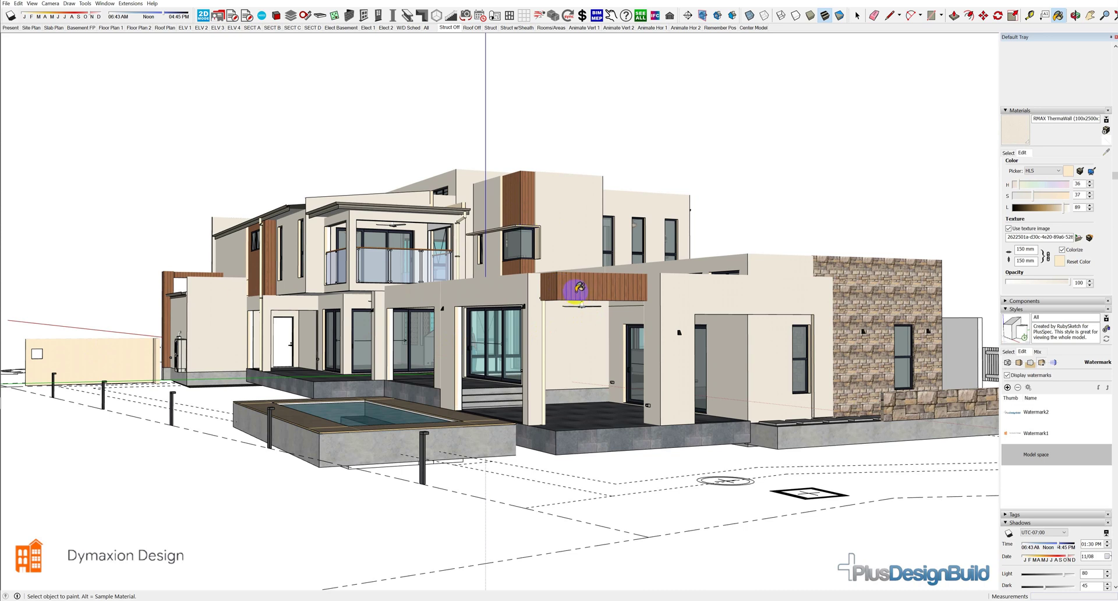
- Raise the Inex Boards Express Sprayup (Vert) timber lightness from 40 to about 72
{"action": "left_click", "coordinate": [1009, 153]}
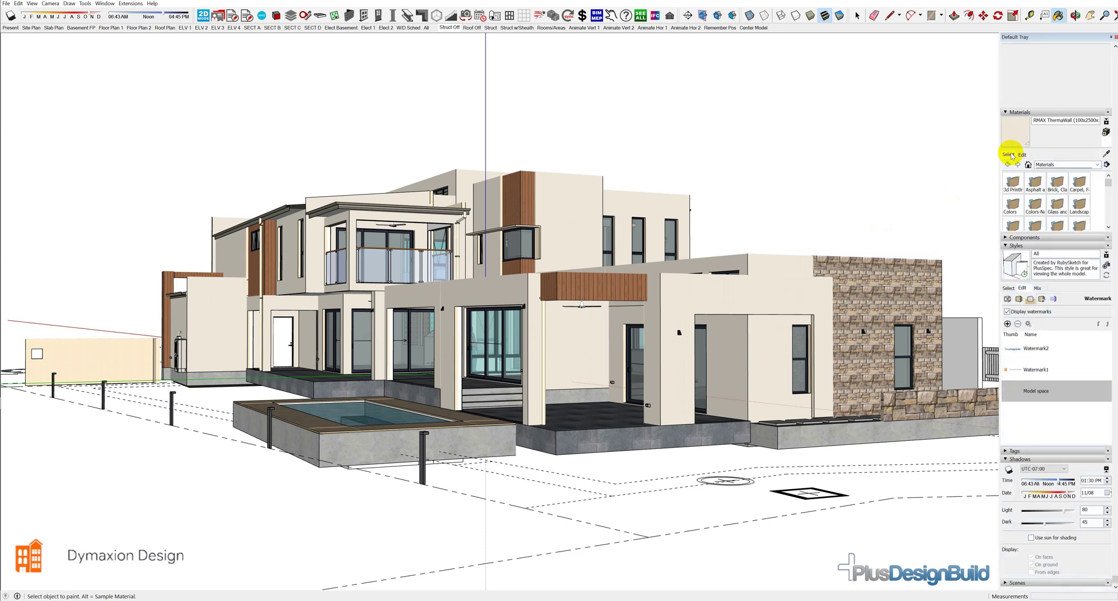
{"action": "left_click", "coordinate": [1107, 153]}
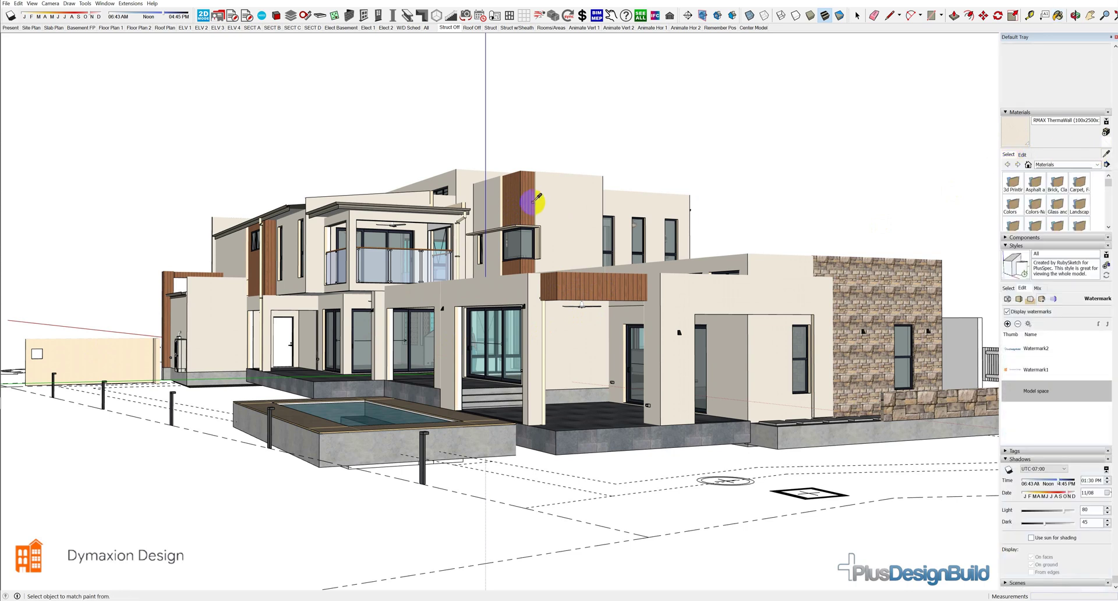
{"action": "left_click", "coordinate": [528, 201]}
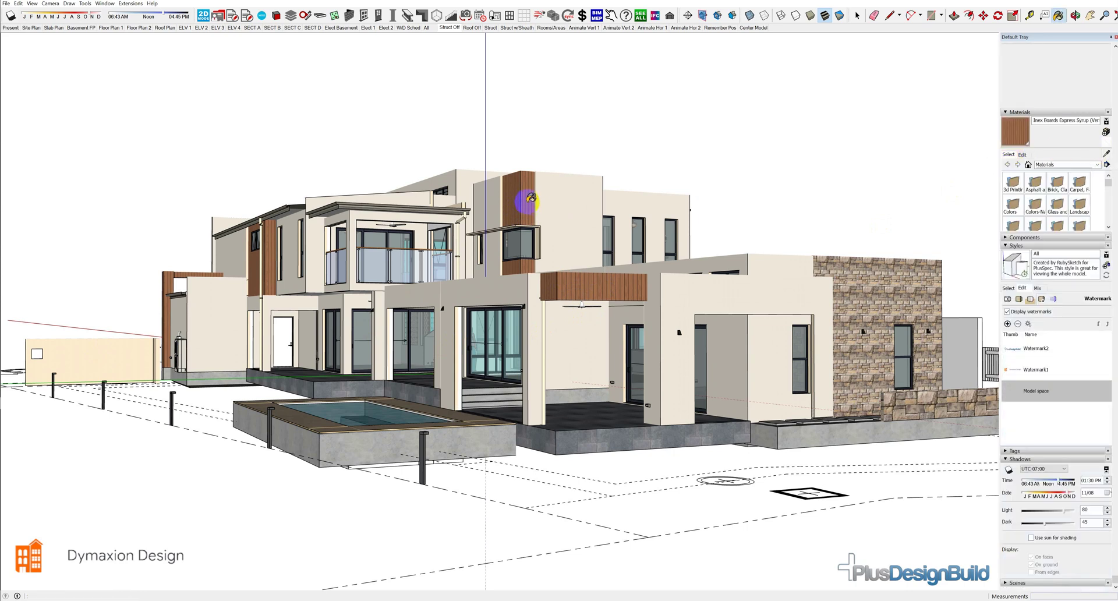
{"action": "left_click", "coordinate": [1023, 155]}
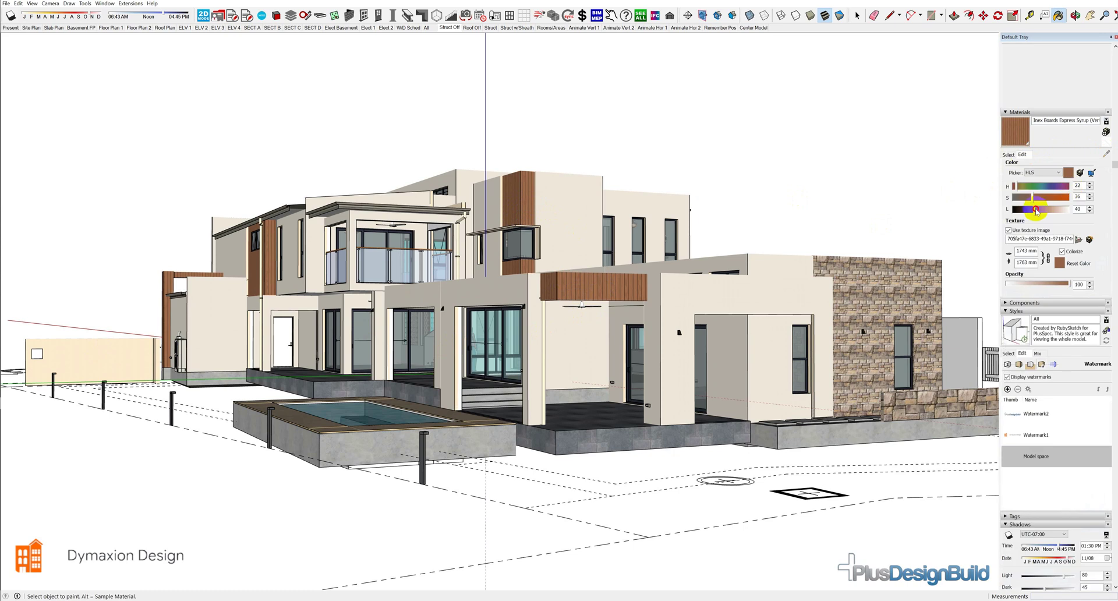
{"action": "left_click_drag", "start_coordinate": [1035, 210], "coordinate": [1054, 208]}
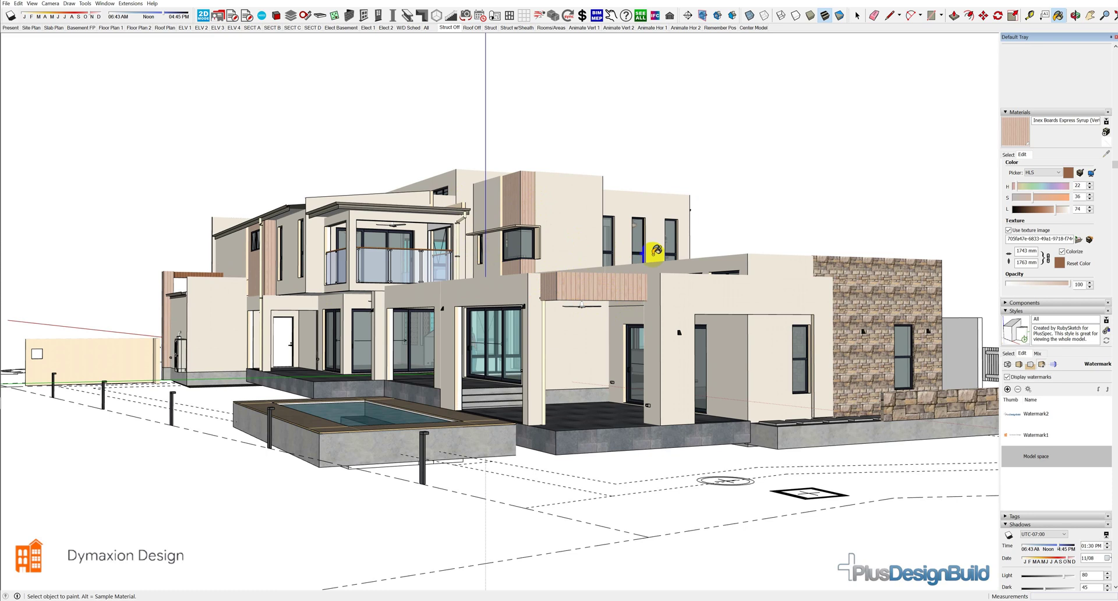
{"action": "key", "text": "o"}
{"action": "mouse_move", "coordinate": [777, 312]}
{"action": "left_mouse_down"}
{"action": "mouse_move", "coordinate": [593, 307]}
{"action": "mouse_move", "coordinate": [600, 302]}
{"action": "left_mouse_up"}
- Replace the stone wall material's texture with the Wameral_Stone_Cladding.jpg image
{"action": "left_click", "coordinate": [1009, 156]}
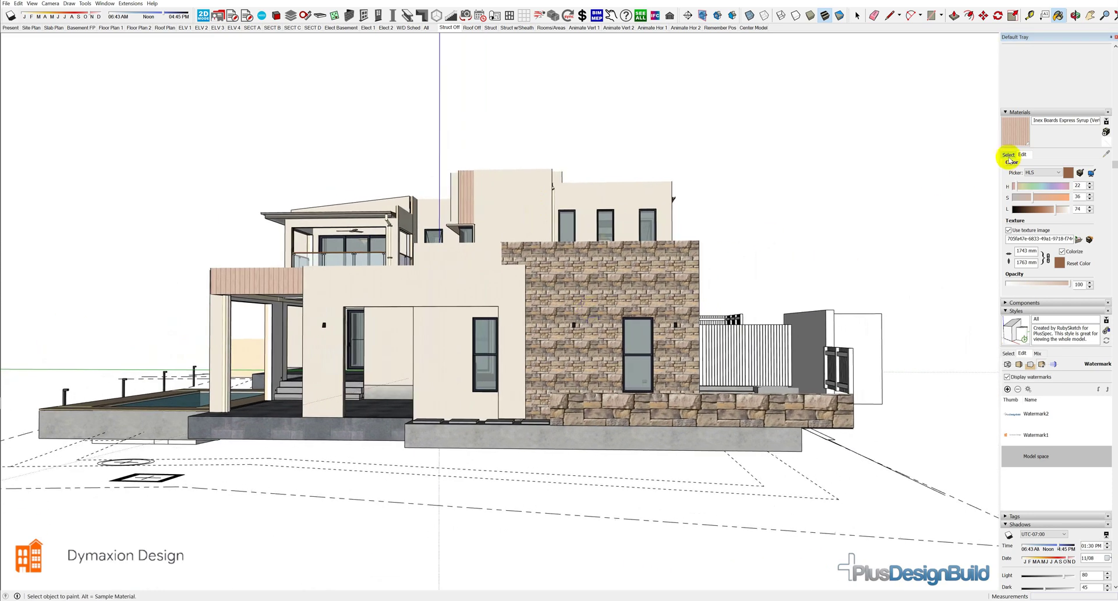
{"action": "left_click", "coordinate": [1106, 156]}
{"action": "left_click", "coordinate": [611, 287]}
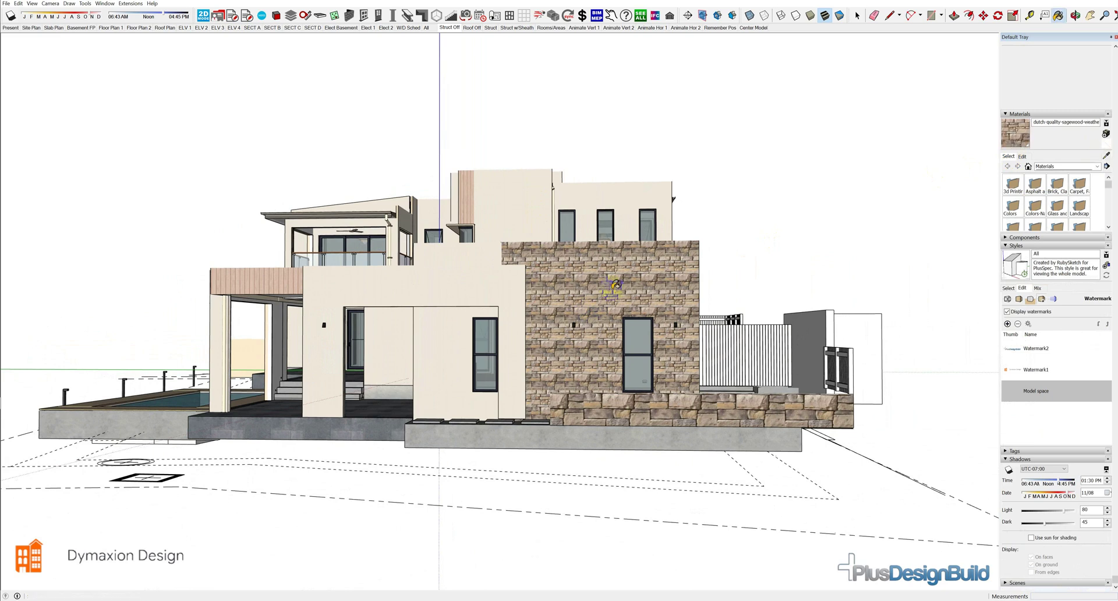
{"action": "left_click", "coordinate": [1023, 157]}
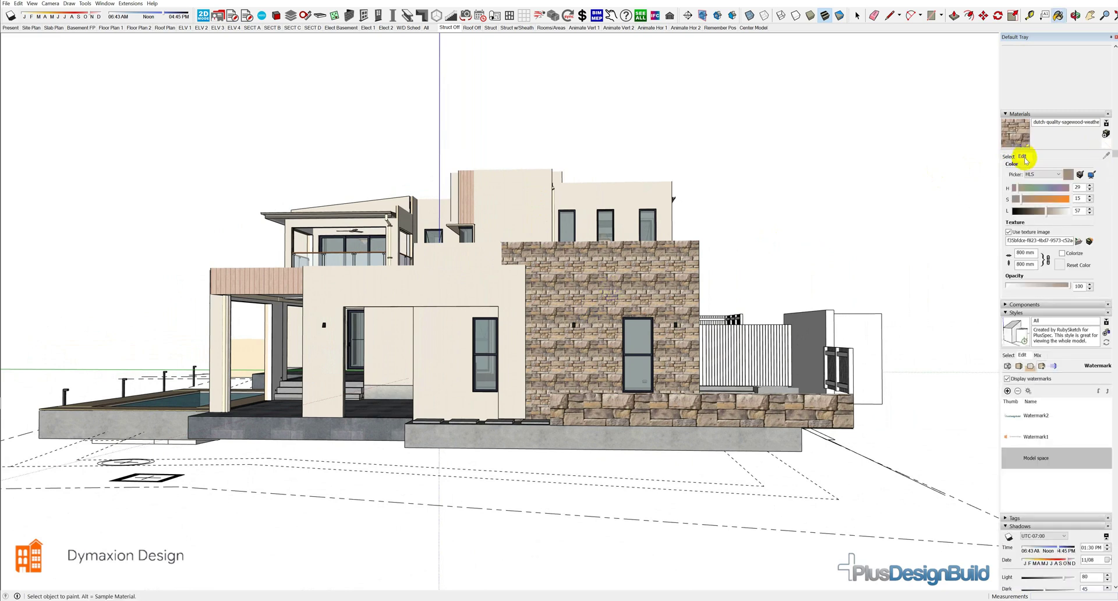
{"action": "left_click", "coordinate": [1009, 232]}
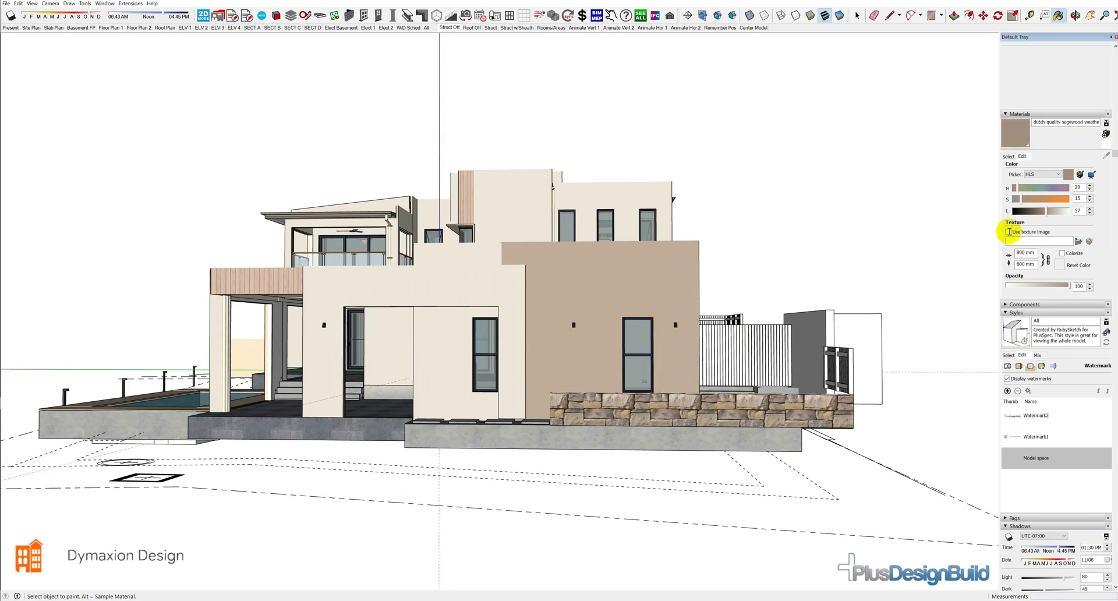
{"action": "left_click", "coordinate": [1078, 241]}
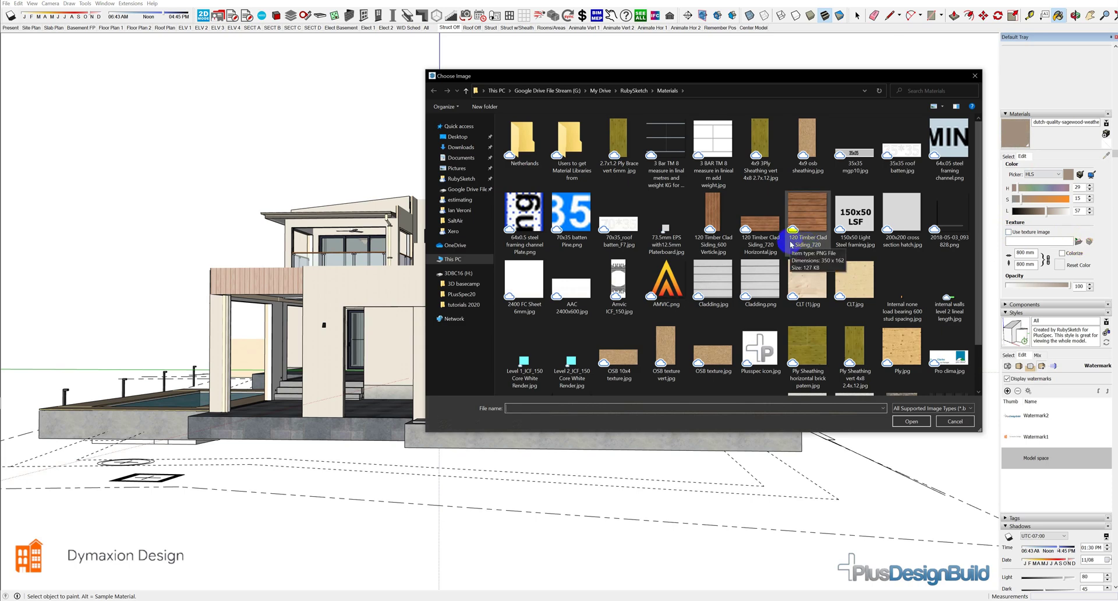
{"action": "scroll", "coordinate": [790, 244], "scroll_direction": "down", "scroll_amount": 1}
{"action": "left_click", "coordinate": [902, 353]}
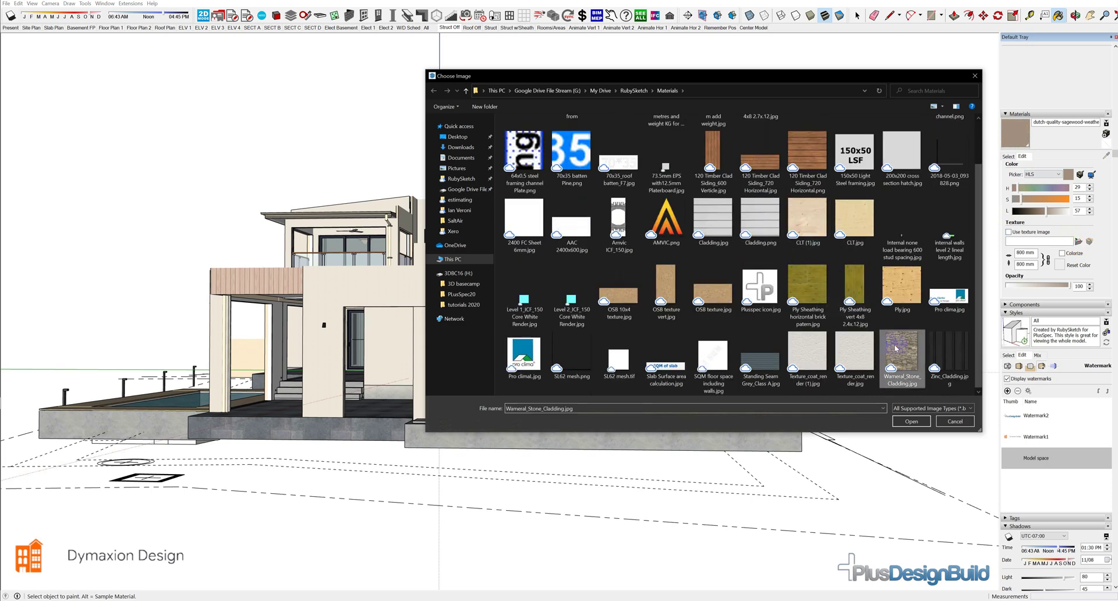
{"action": "left_click", "coordinate": [911, 421]}
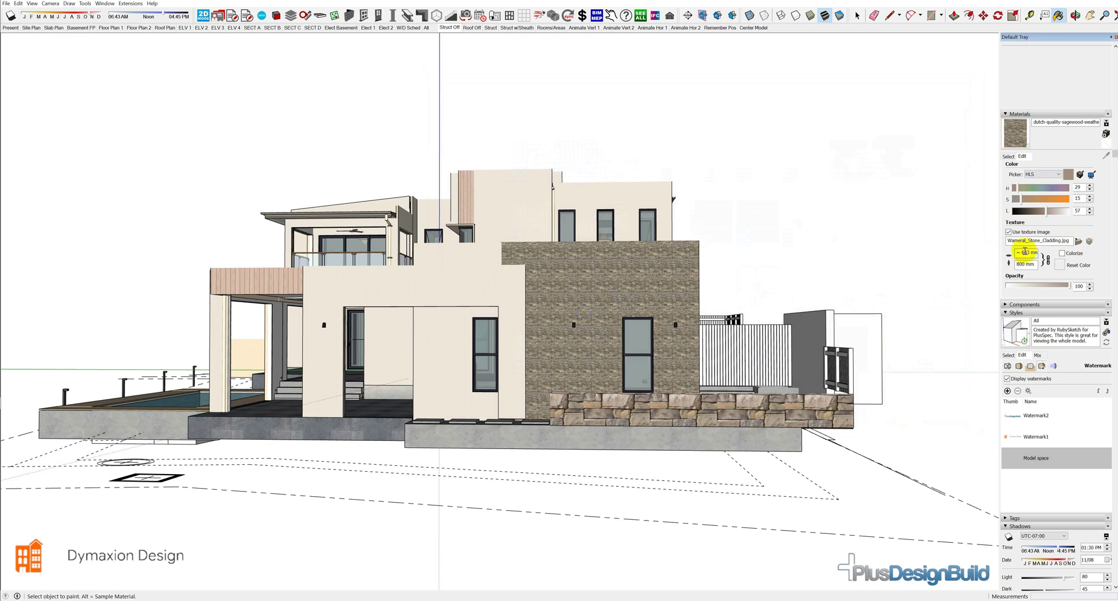
- Size the stone texture to 1643 mm wide by 2046 mm high and repaint the wall
{"action": "key", "text": "Return"}
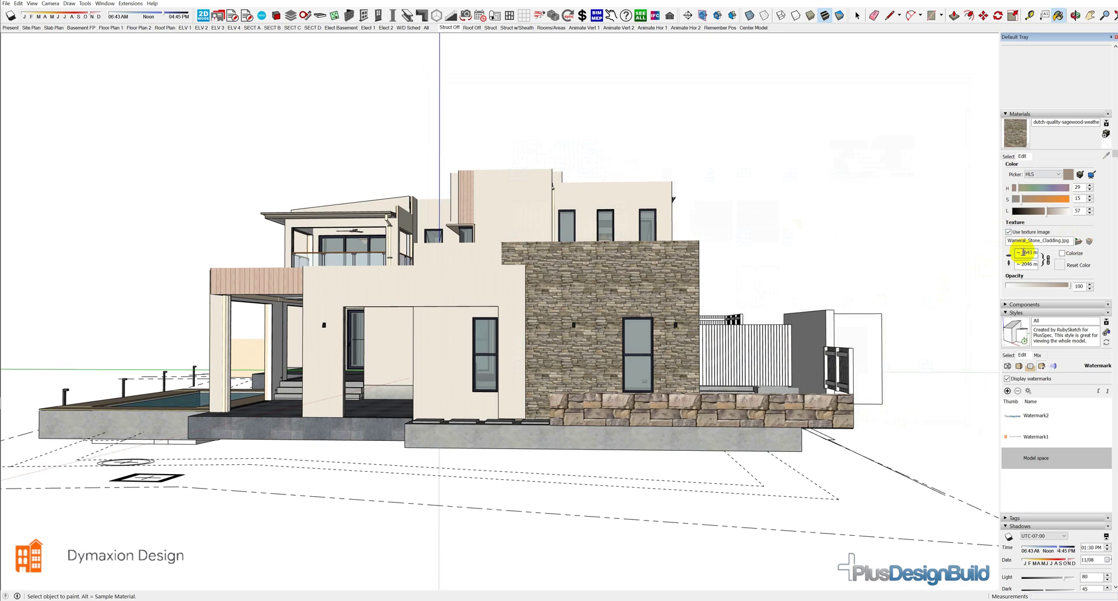
{"action": "left_click", "coordinate": [1046, 260]}
{"action": "key", "text": "Return"}
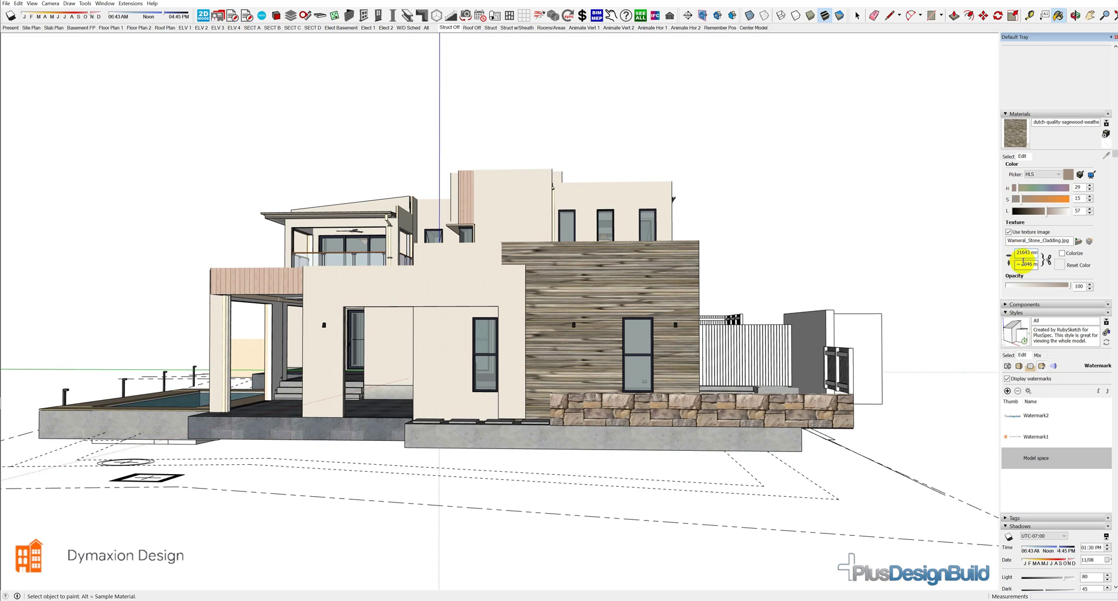
{"action": "key", "text": "ctrl+z"}
{"action": "left_click", "coordinate": [676, 268]}
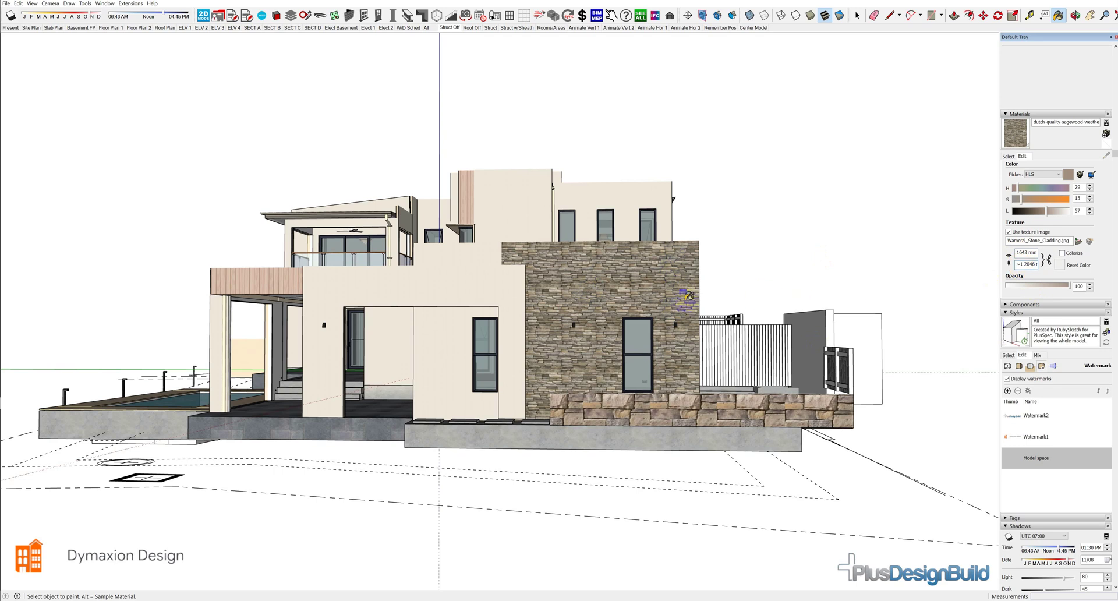
{"action": "left_click", "coordinate": [906, 220]}
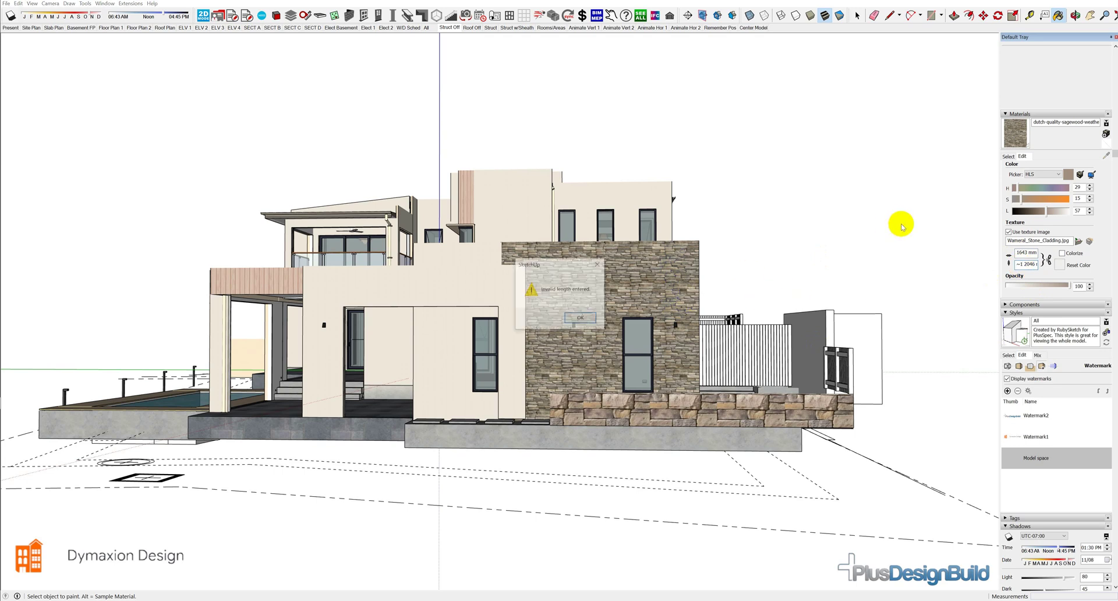
{"action": "left_click", "coordinate": [594, 321]}
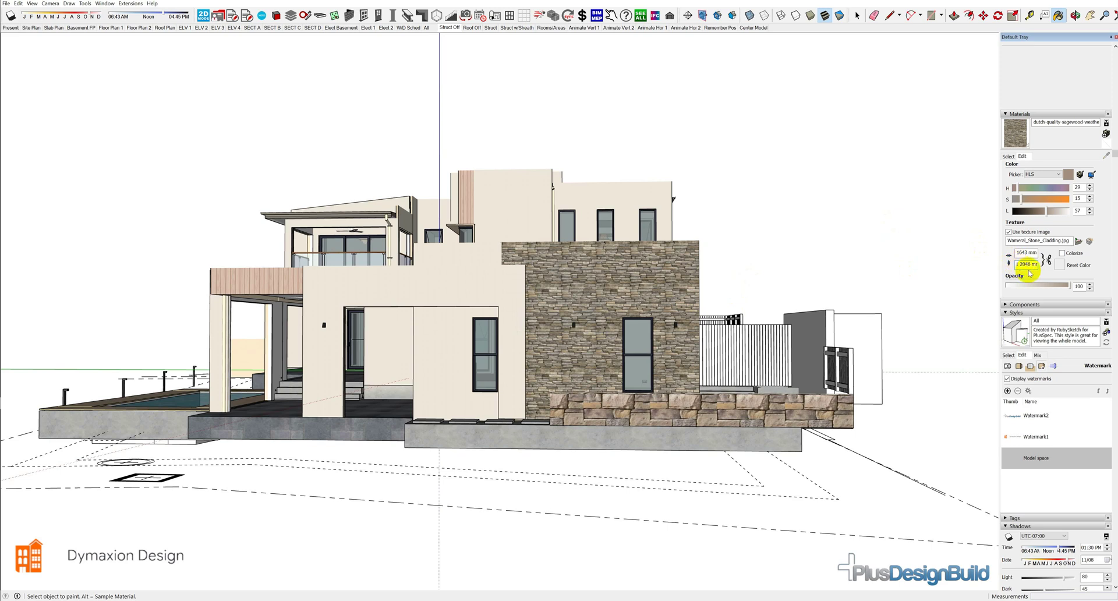
{"action": "key", "text": "Return"}
{"action": "left_click", "coordinate": [657, 308]}
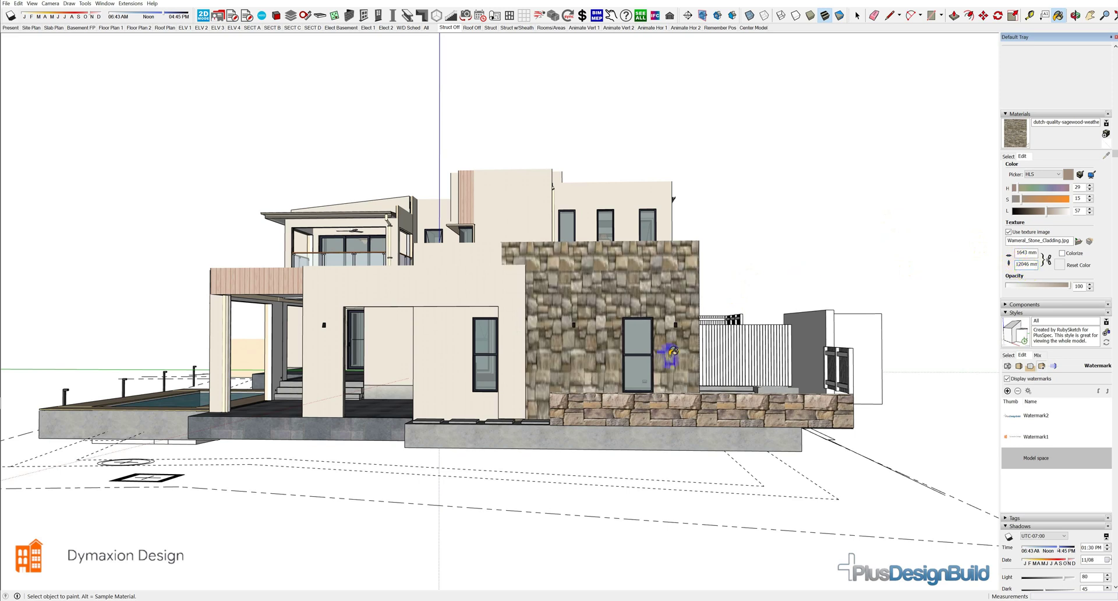
{"action": "key", "text": "ctrl+z"}
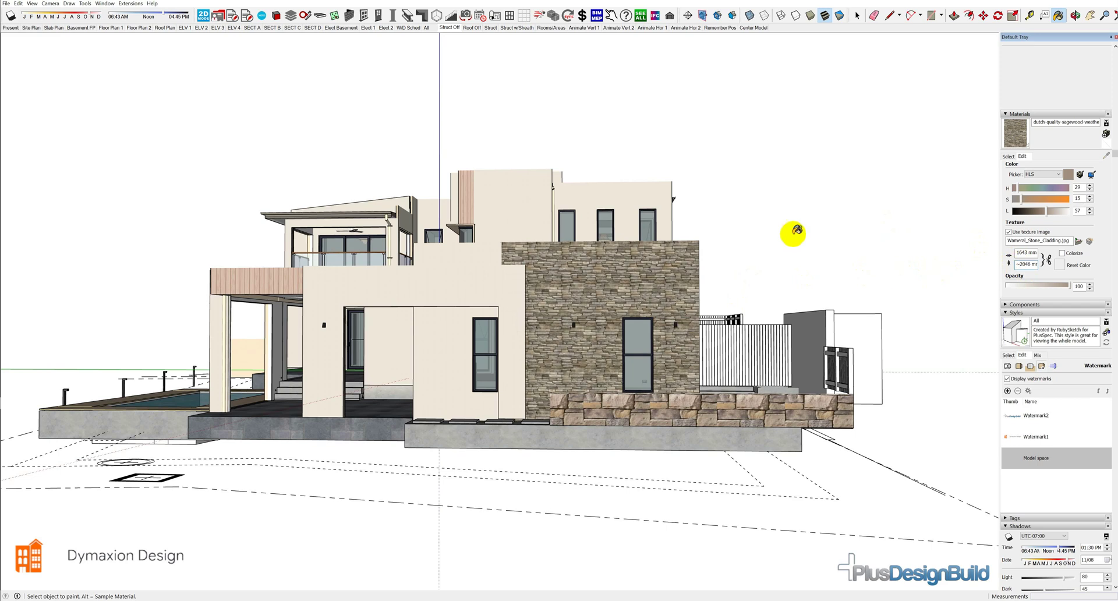
- Orbit back to the house front and preview it with edges hidden, then show edges again
{"action": "key", "text": "space"}
{"action": "mouse_move", "coordinate": [604, 317]}
{"action": "middle_mouse_down"}
{"action": "mouse_move", "coordinate": [634, 303]}
{"action": "mouse_move", "coordinate": [780, 323]}
{"action": "mouse_move", "coordinate": [753, 306]}
{"action": "middle_mouse_up"}
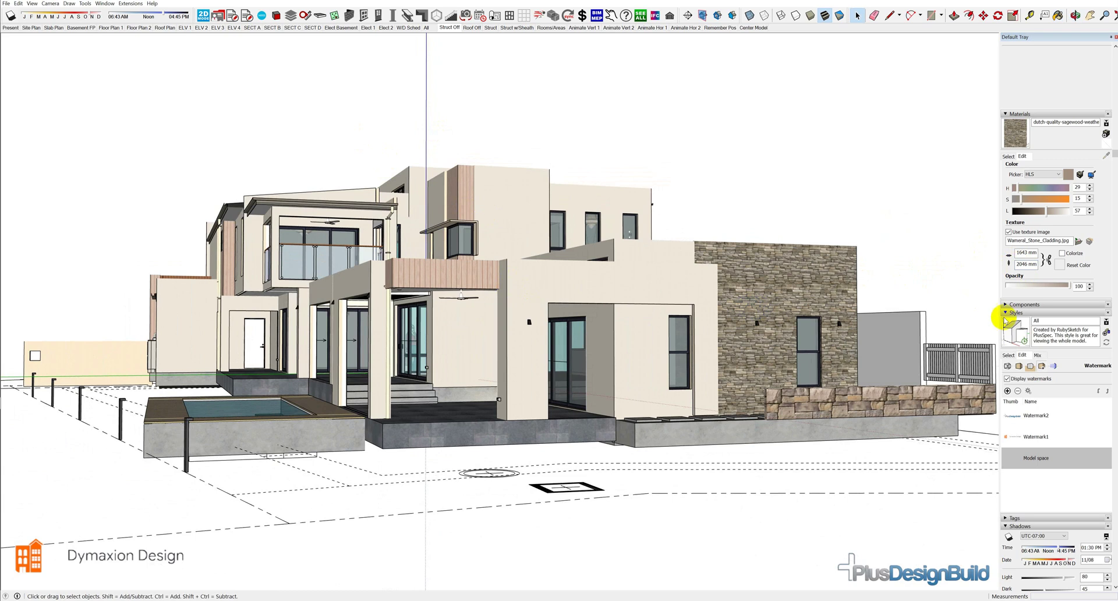
{"action": "left_click", "coordinate": [1007, 366]}
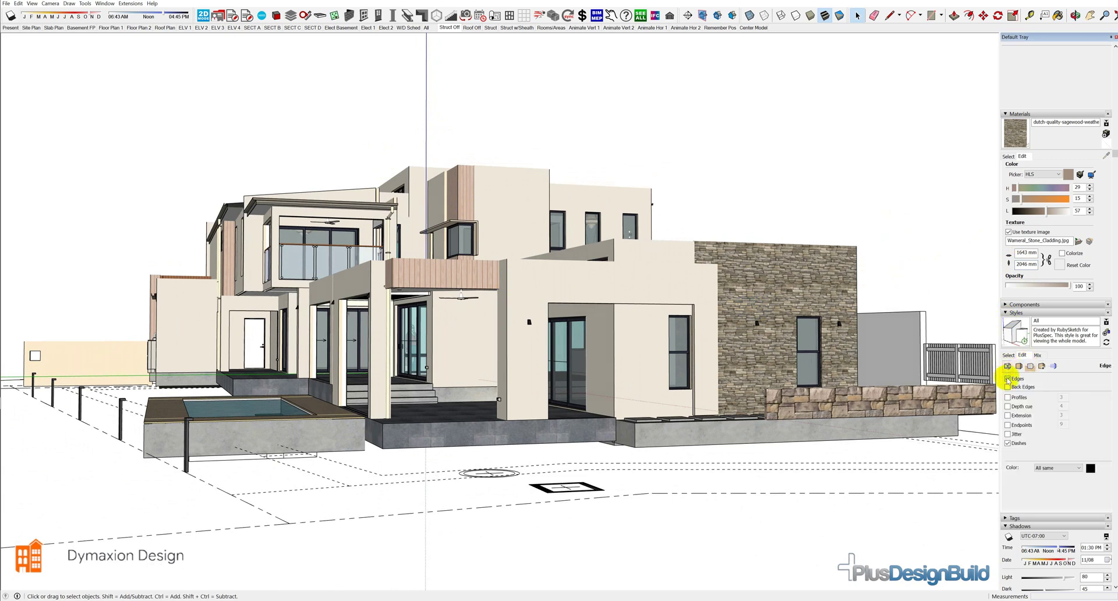
{"action": "left_click", "coordinate": [1007, 379]}
{"action": "mouse_move", "coordinate": [566, 294]}
{"action": "middle_mouse_down"}
{"action": "mouse_move", "coordinate": [741, 287]}
{"action": "mouse_move", "coordinate": [564, 289]}
{"action": "mouse_move", "coordinate": [582, 289]}
{"action": "middle_mouse_up"}
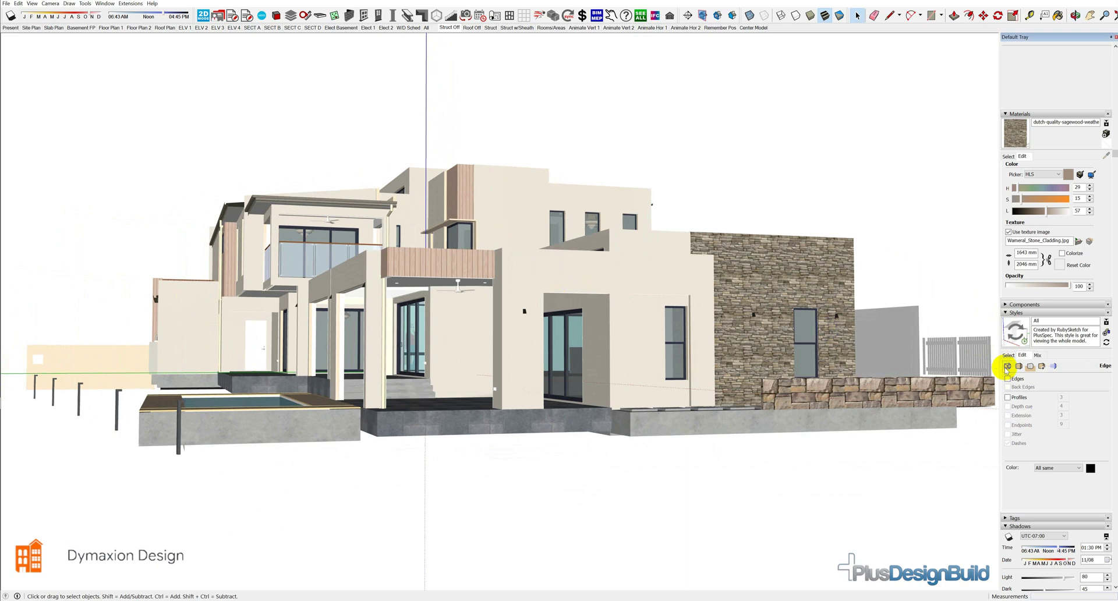
{"action": "left_click", "coordinate": [1008, 378]}
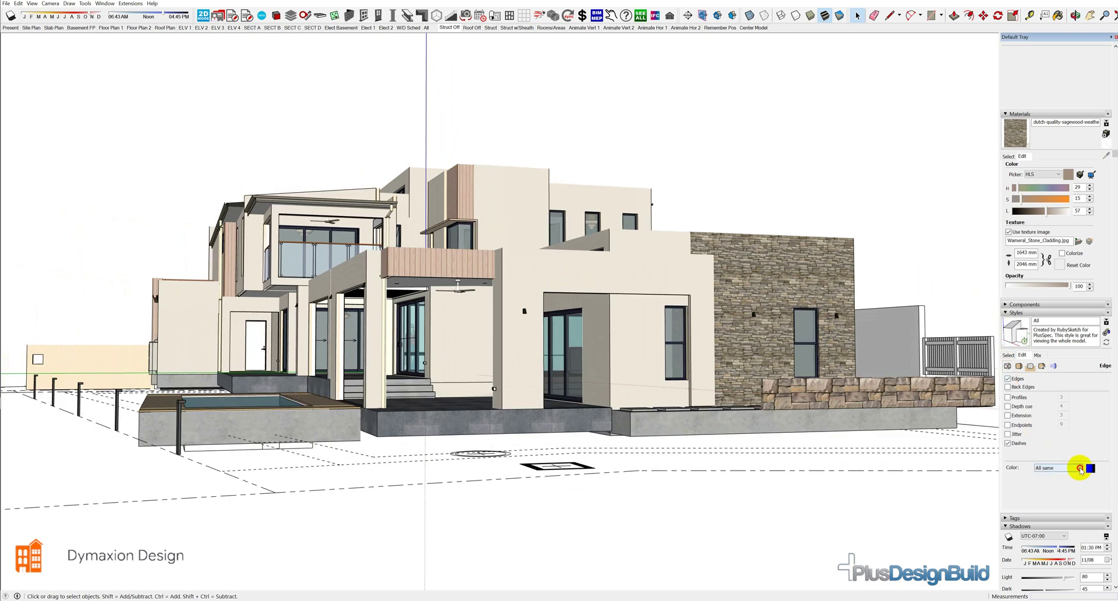
- Set the edge colour to By material and orbit to review the coloured edges
{"action": "left_click", "coordinate": [1079, 469]}
{"action": "left_click", "coordinate": [1064, 481]}
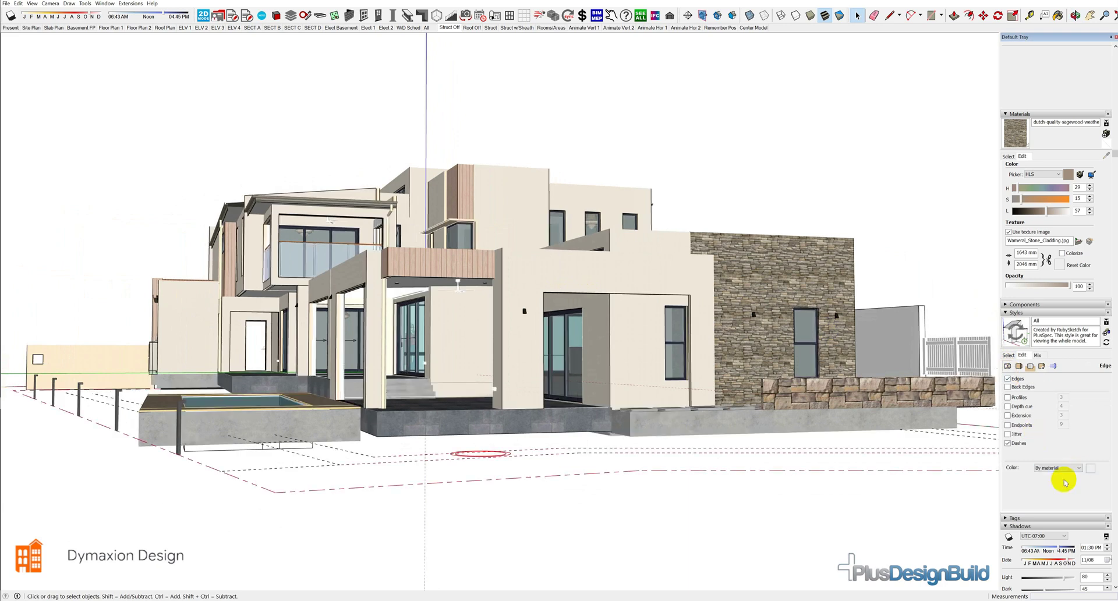
{"action": "middle_click_drag", "start_coordinate": [394, 294], "coordinate": [444, 252]}
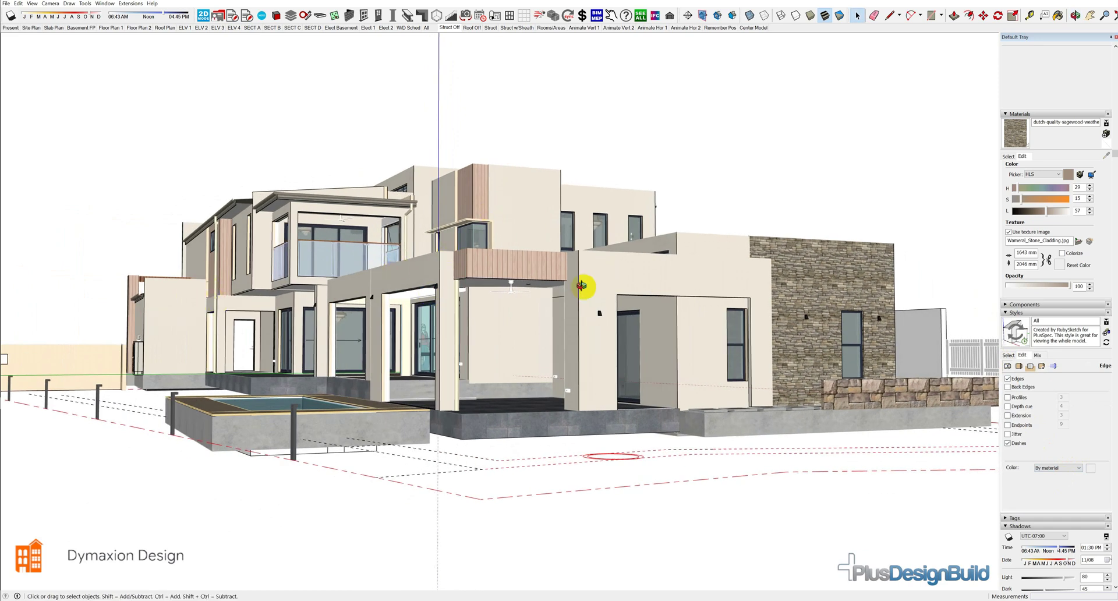
{"action": "middle_click_drag", "start_coordinate": [581, 285], "coordinate": [629, 297]}
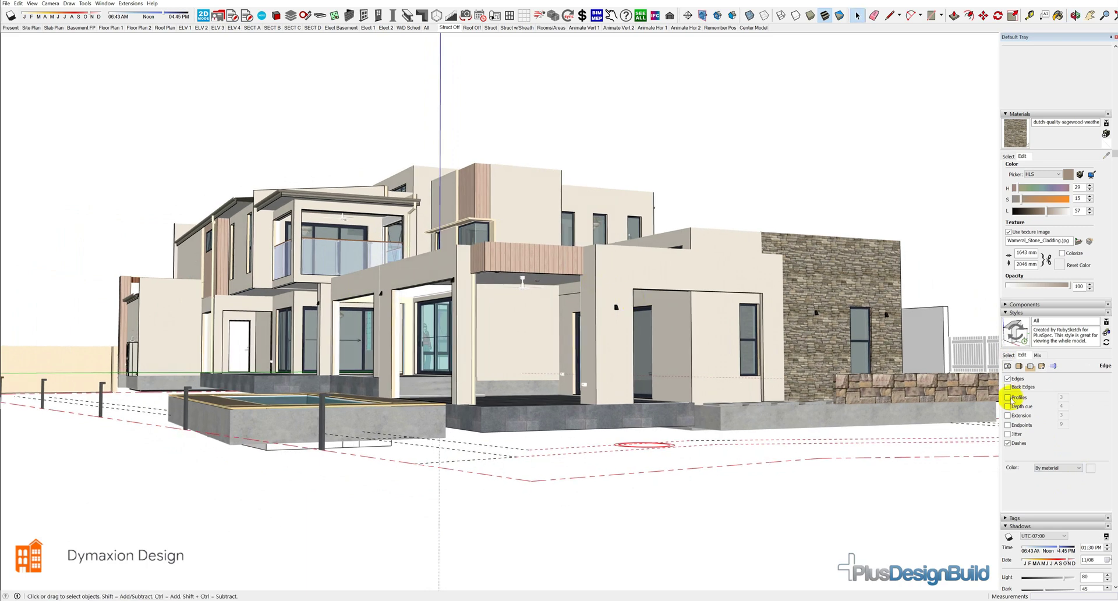
- Turn on profile edges with a width of 2
{"action": "left_click", "coordinate": [1008, 398]}
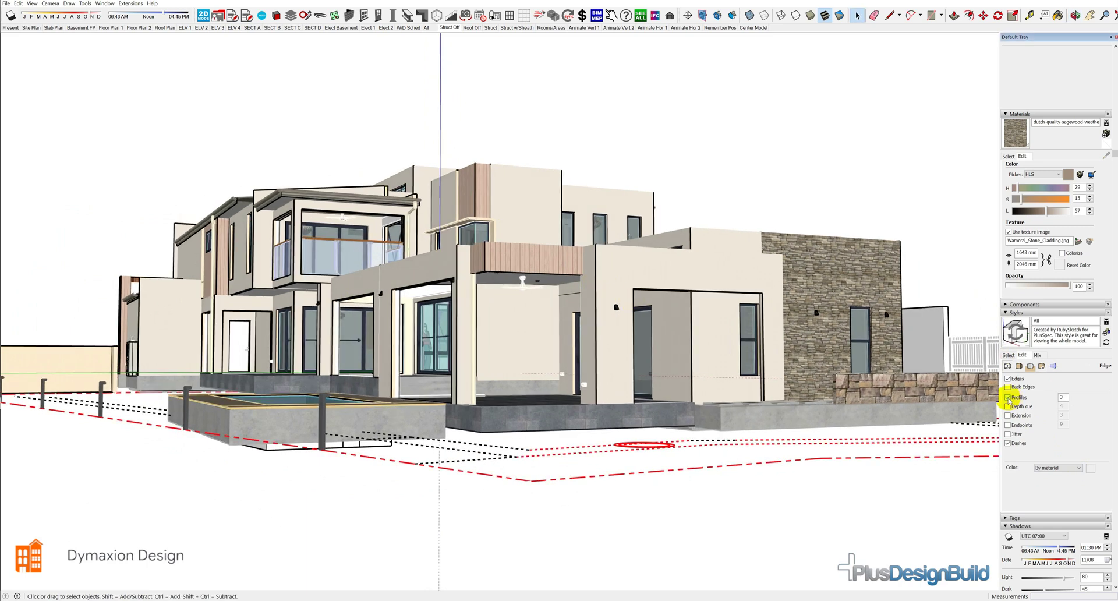
{"action": "double_click", "coordinate": [1061, 397]}
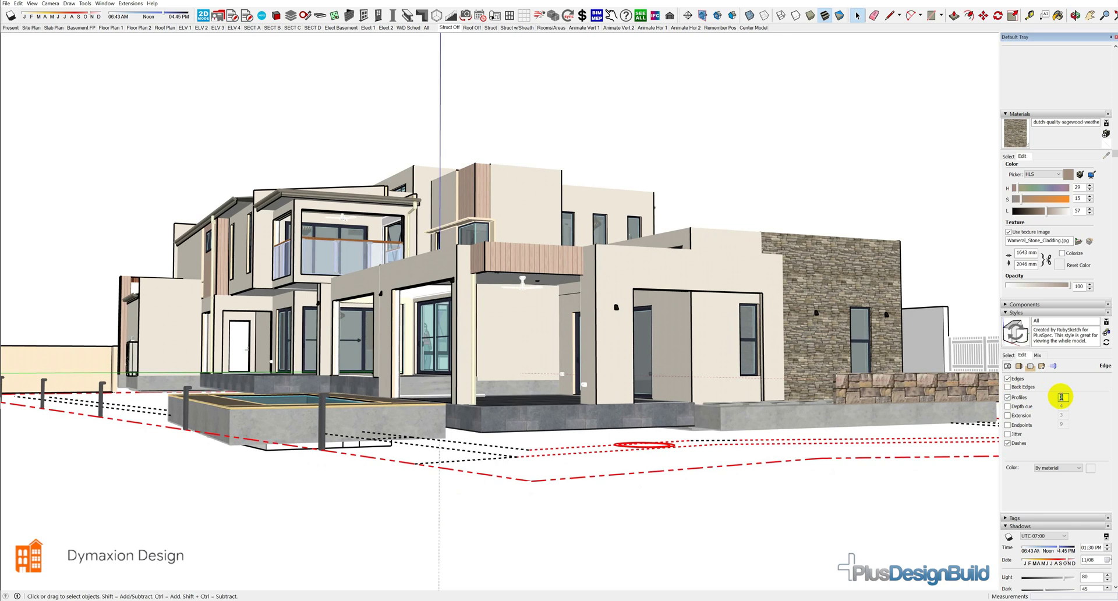
{"action": "type", "text": "2"}
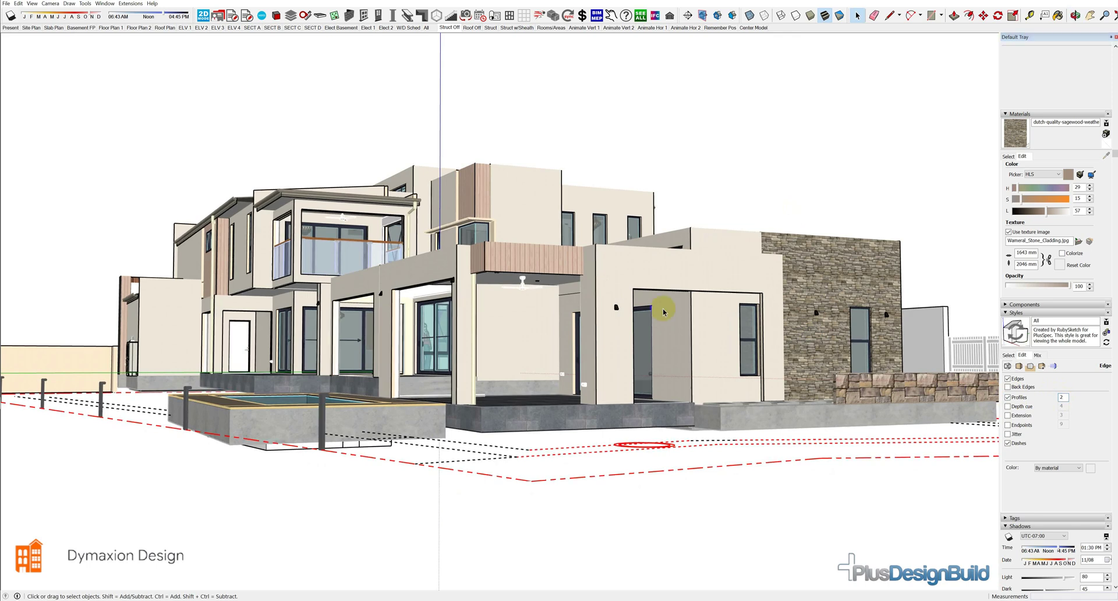
{"action": "mouse_move", "coordinate": [659, 307]}
{"action": "middle_mouse_down"}
{"action": "mouse_move", "coordinate": [720, 313]}
{"action": "mouse_move", "coordinate": [626, 310]}
{"action": "mouse_move", "coordinate": [646, 312]}
{"action": "middle_mouse_up"}
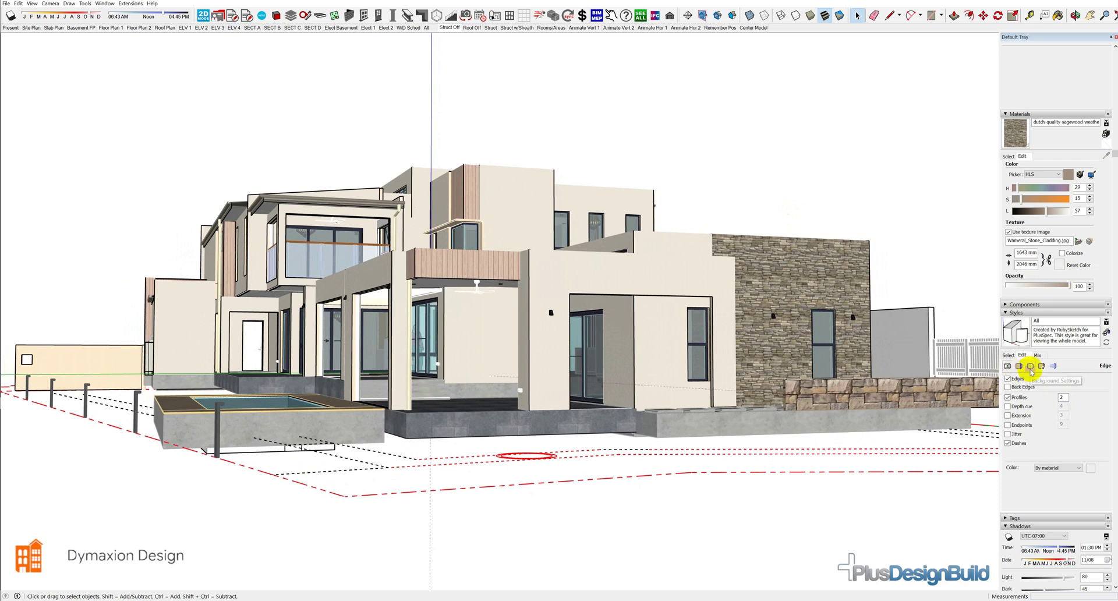
- Add a saturated blue sky to the style background and switch on shadows
{"action": "left_click", "coordinate": [1030, 366]}
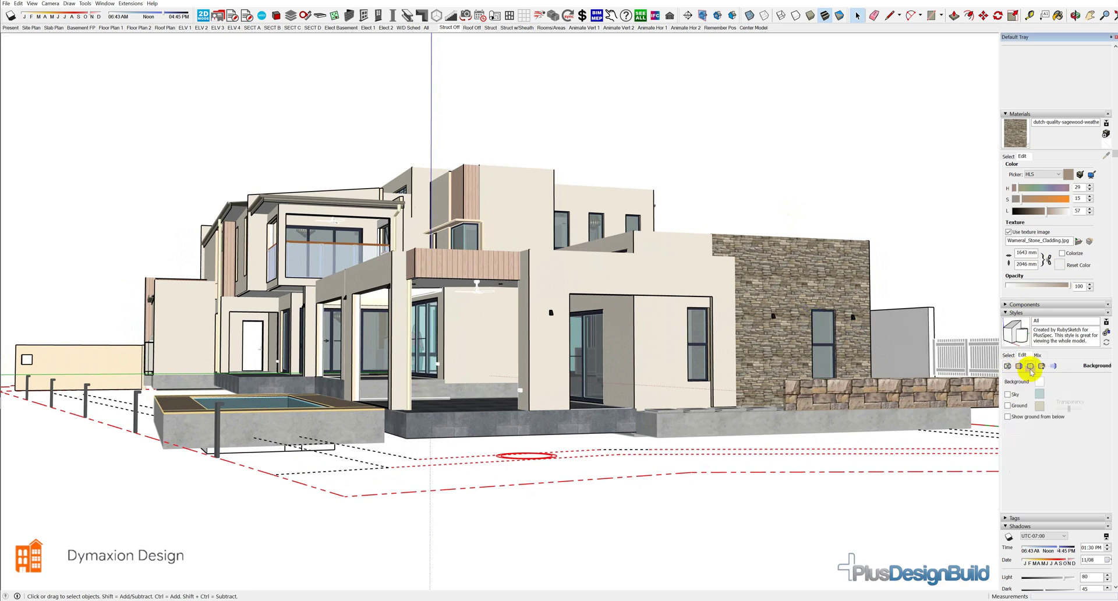
{"action": "left_click", "coordinate": [1008, 395]}
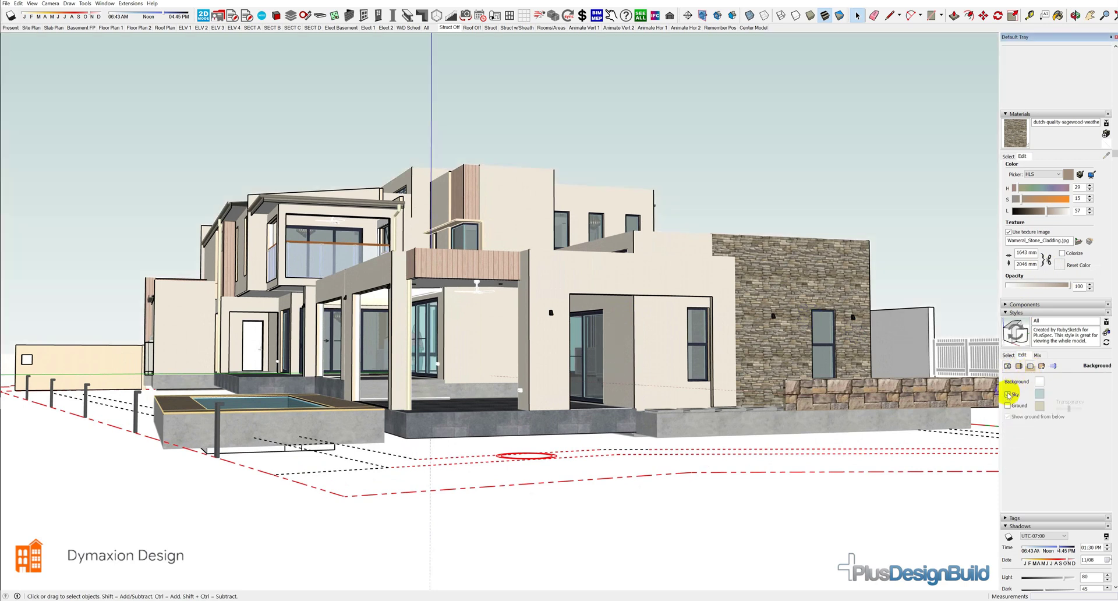
{"action": "left_click", "coordinate": [1039, 393]}
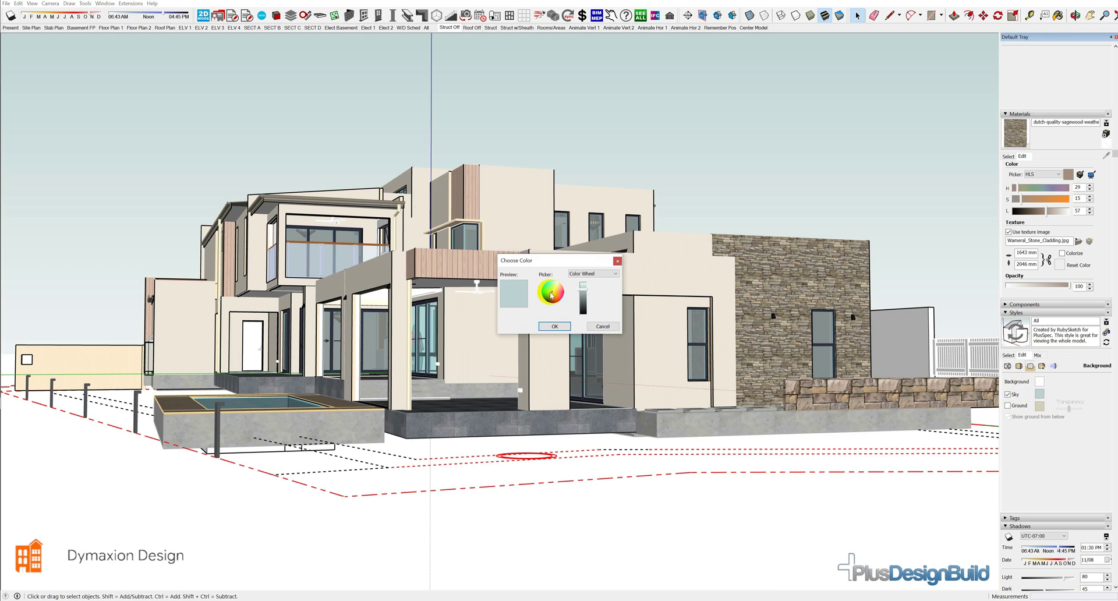
{"action": "left_click_drag", "start_coordinate": [552, 295], "coordinate": [548, 298]}
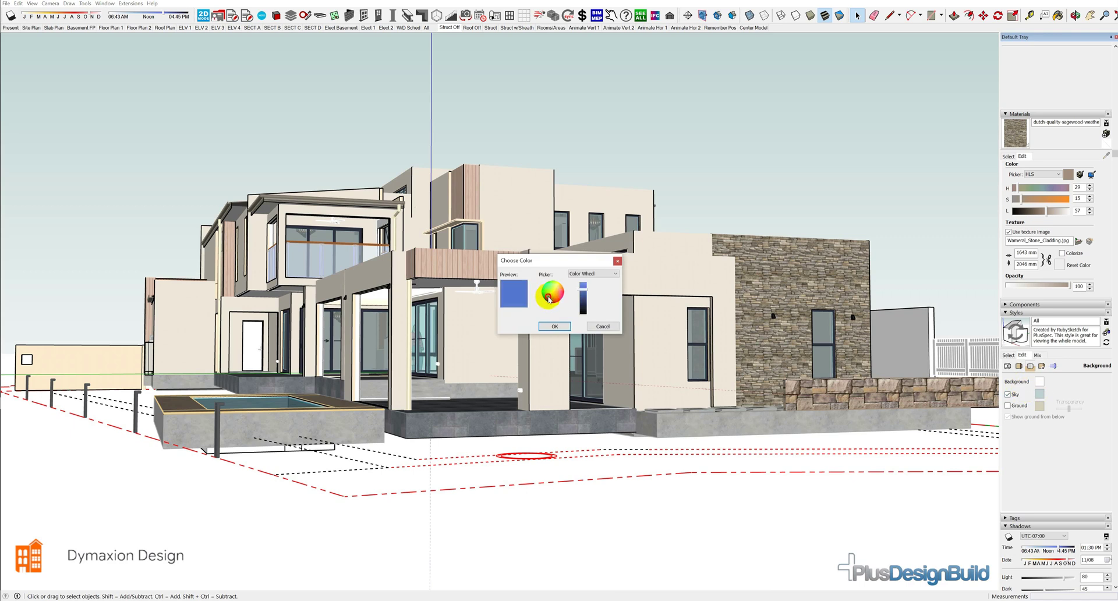
{"action": "left_click", "coordinate": [556, 326]}
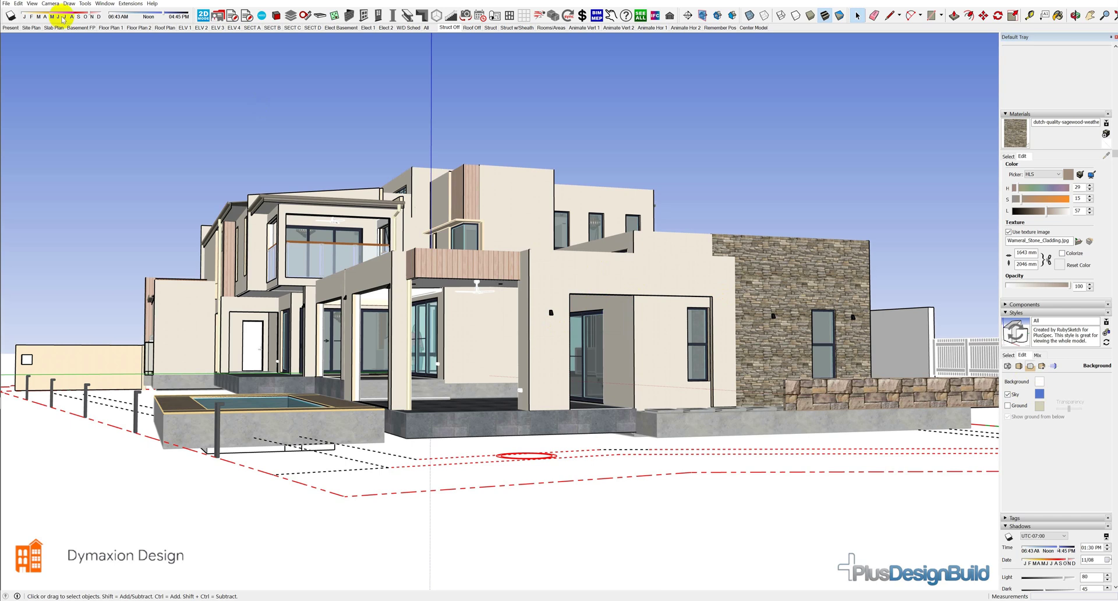
{"action": "left_click", "coordinate": [10, 15]}
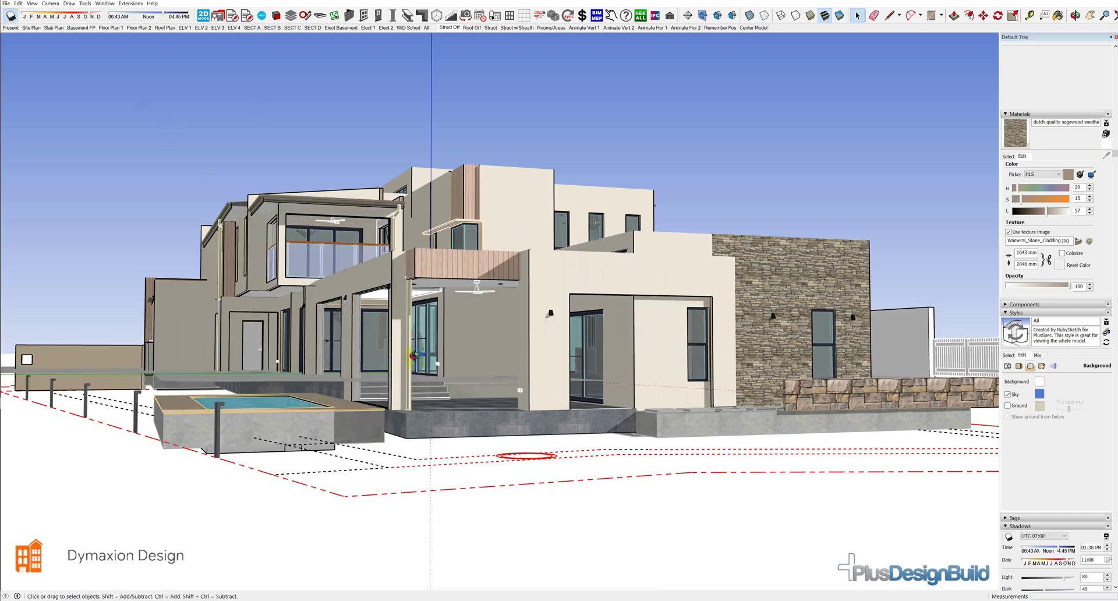
{"action": "middle_click_drag", "start_coordinate": [413, 356], "coordinate": [300, 436]}
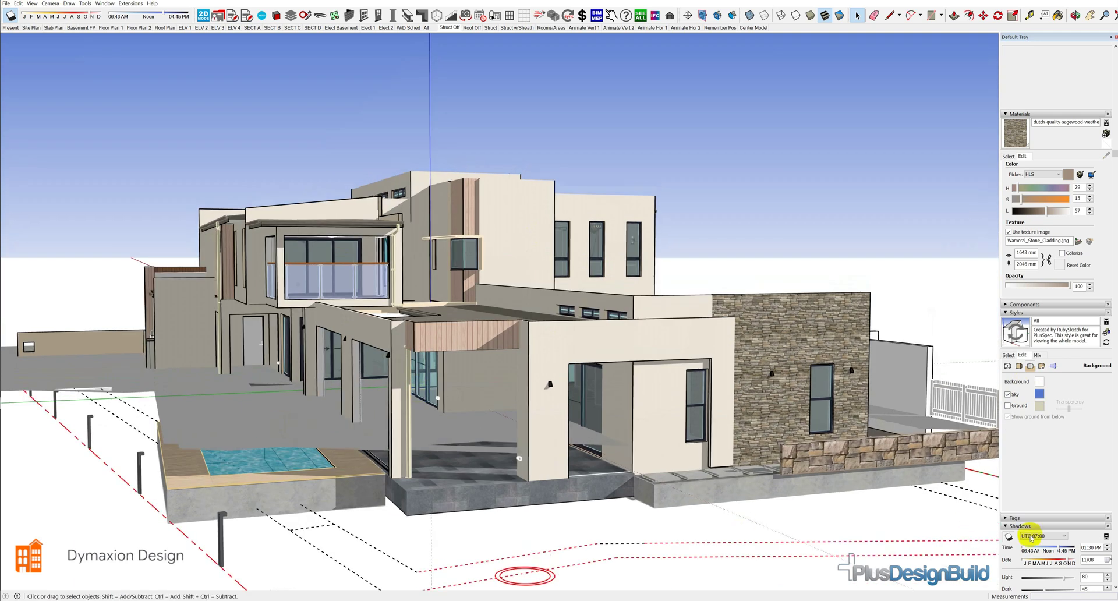
- Stop shadows falling on the ground and hide the model axes
{"action": "scroll", "coordinate": [1114, 434], "scroll_direction": "down", "scroll_amount": 3}
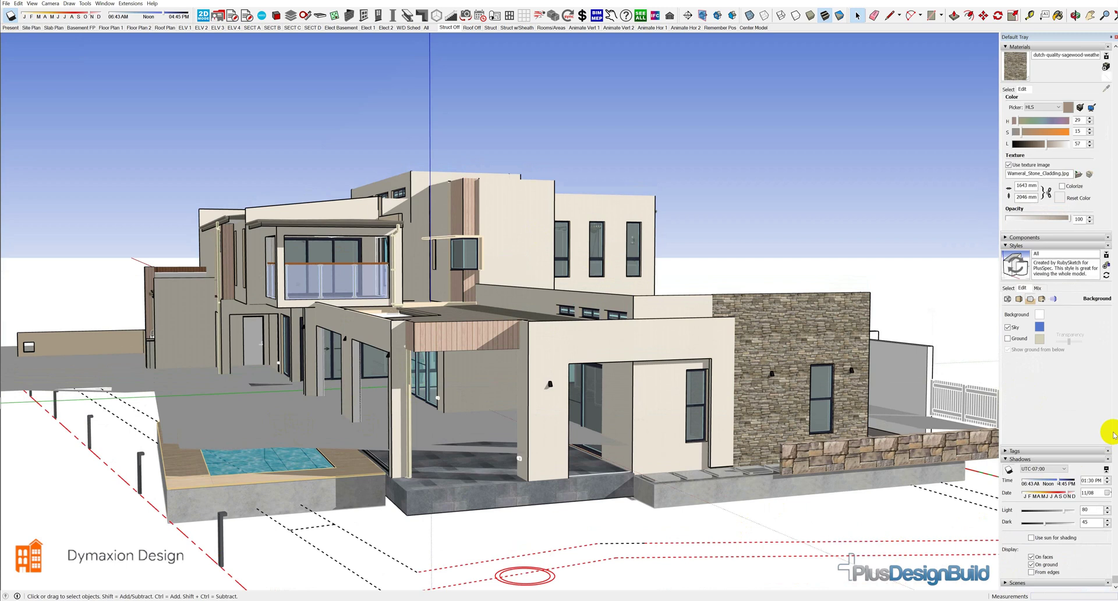
{"action": "left_click", "coordinate": [1031, 564]}
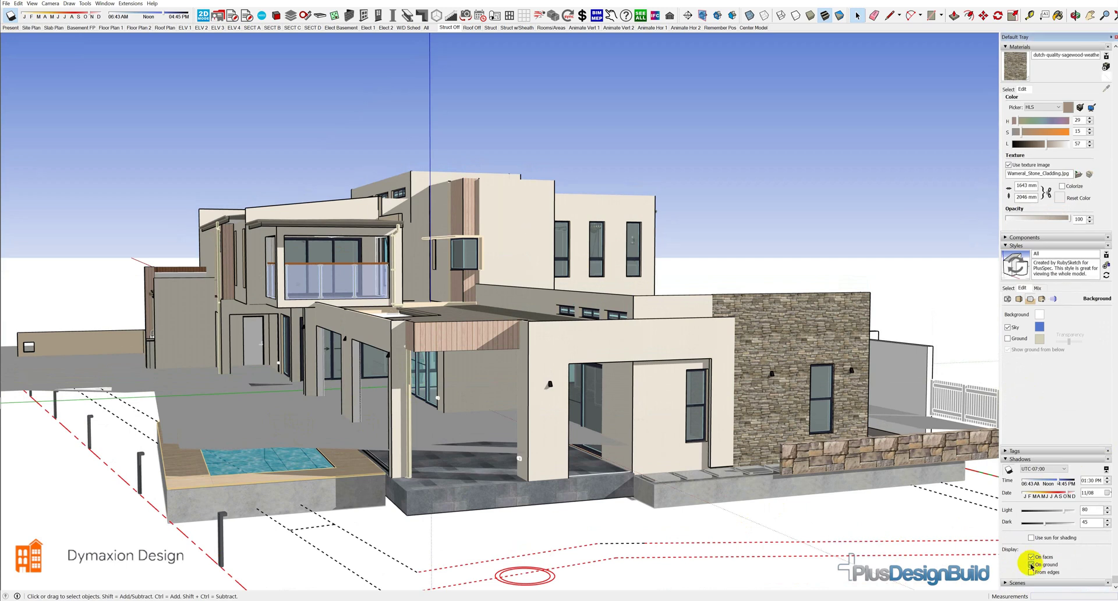
{"action": "middle_click_drag", "start_coordinate": [524, 315], "coordinate": [528, 280]}
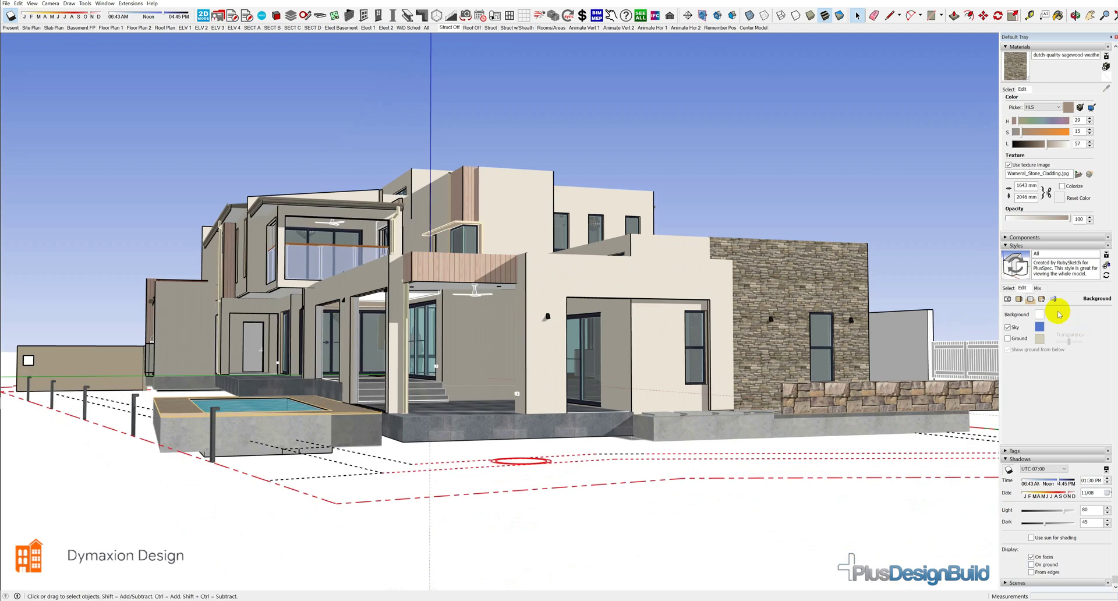
{"action": "left_click", "coordinate": [1053, 299]}
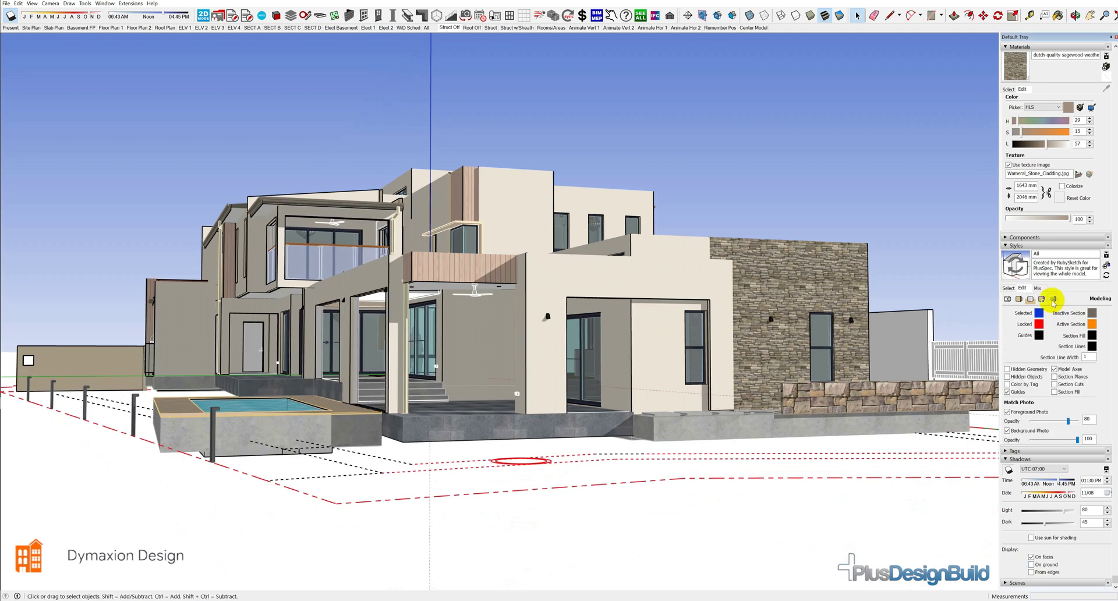
{"action": "left_click", "coordinate": [1055, 369]}
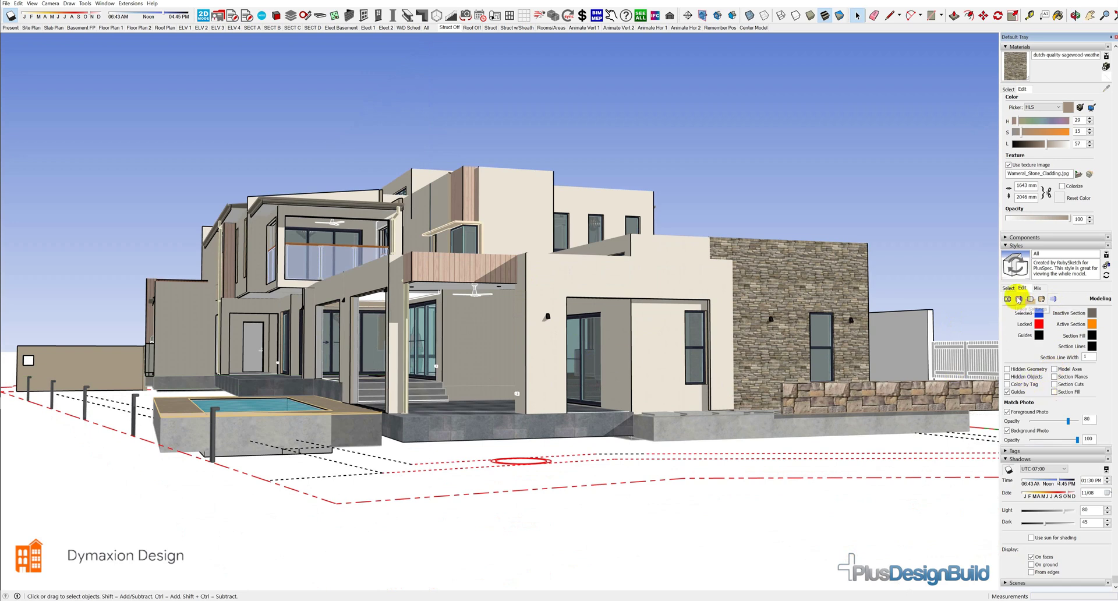
- Turn off profile outlines in the style's edge settings
{"action": "left_click", "coordinate": [1007, 298]}
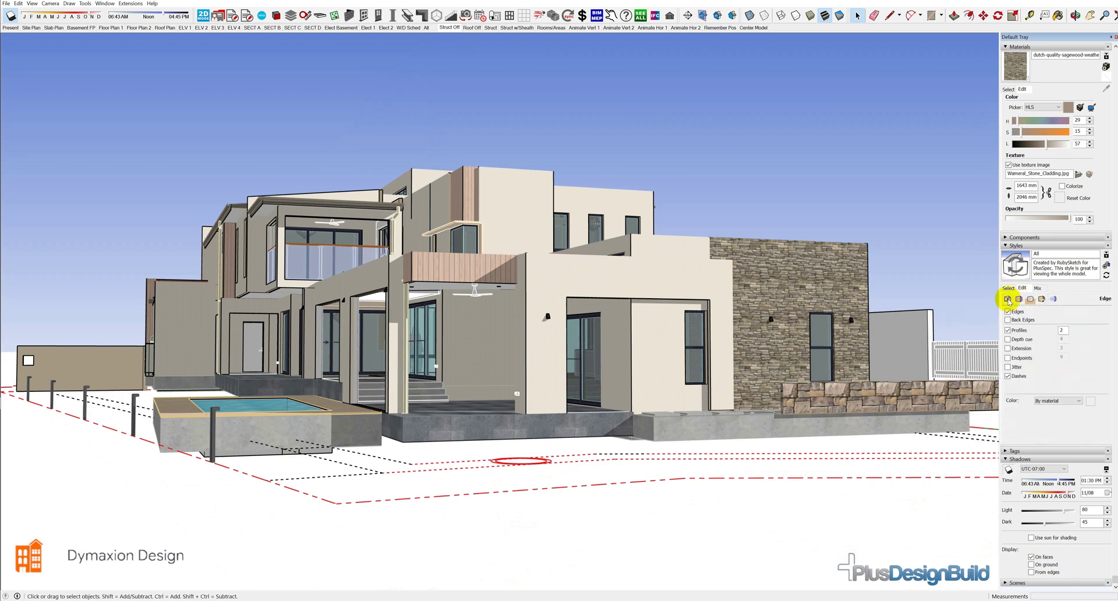
{"action": "left_click", "coordinate": [1008, 331]}
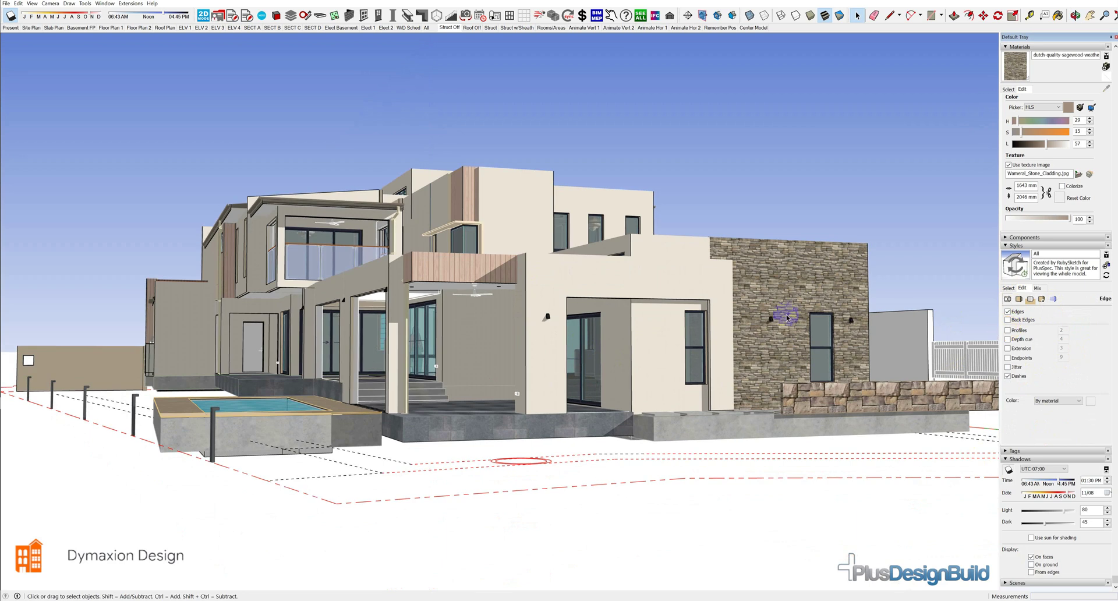
{"action": "scroll", "coordinate": [544, 274], "scroll_direction": "up", "scroll_amount": 2}
{"action": "middle_click_drag", "start_coordinate": [544, 274], "coordinate": [562, 274]}
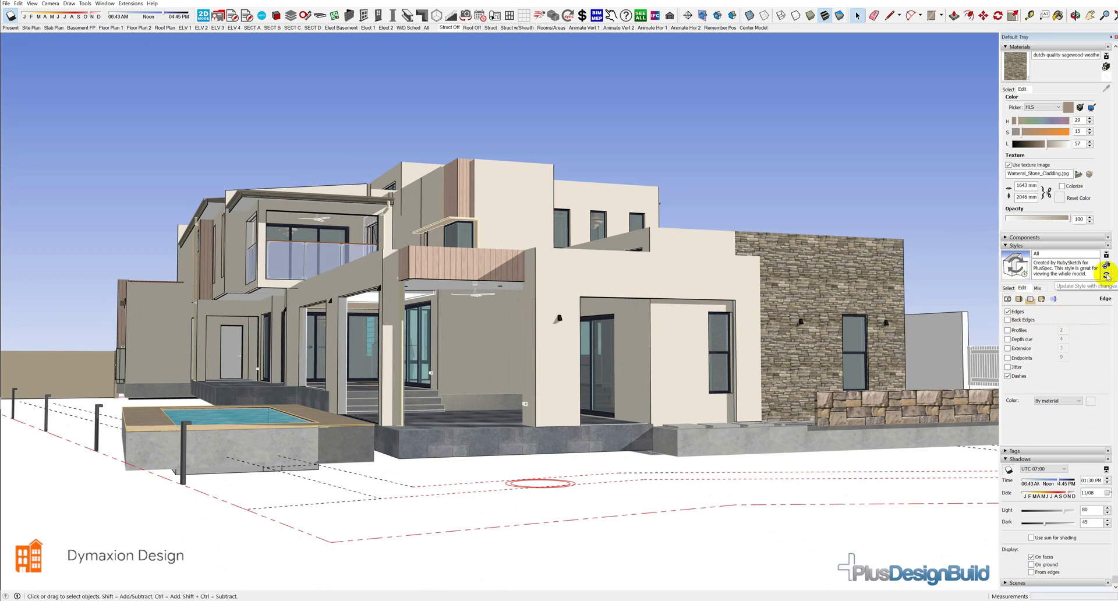
- Save the style changes, then go via Struct Off to the ELV 1 Elevations (Colour) scene
{"action": "left_click", "coordinate": [1107, 276]}
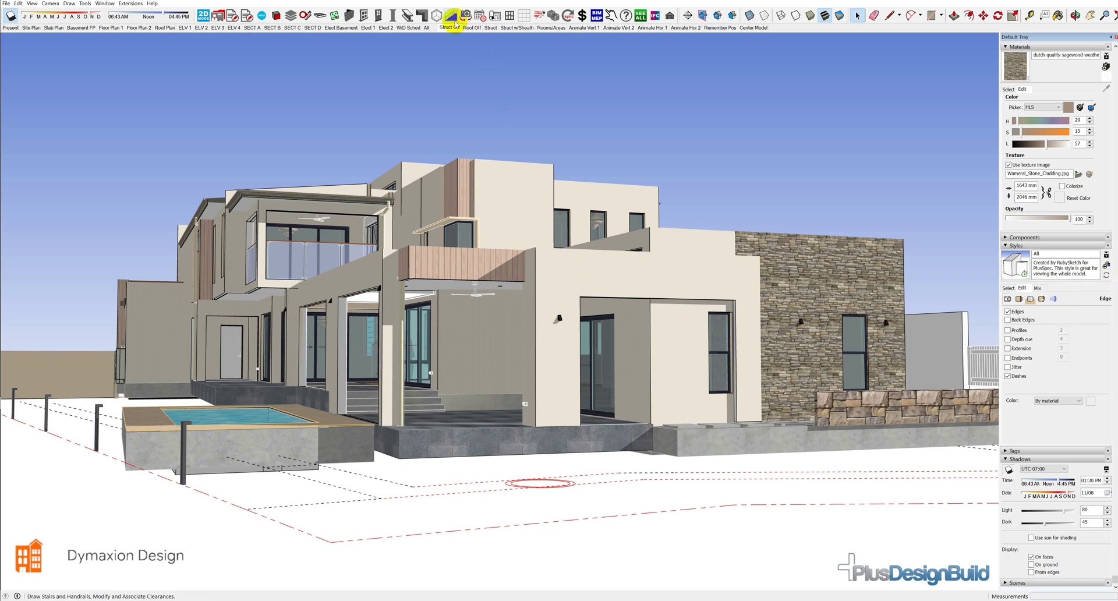
{"action": "left_click", "coordinate": [451, 28]}
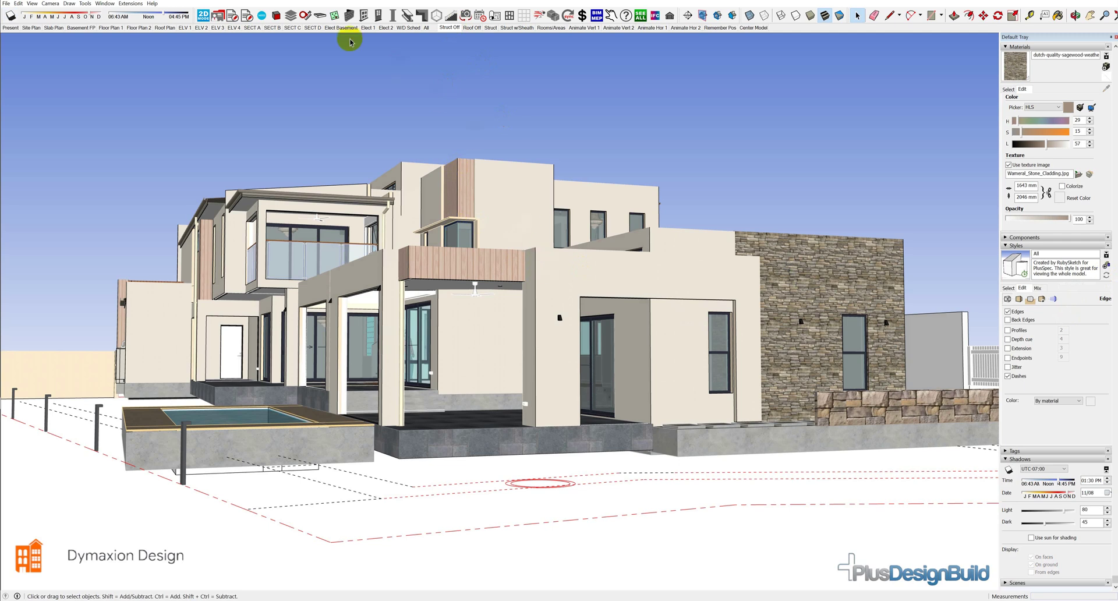
{"action": "left_click", "coordinate": [188, 28]}
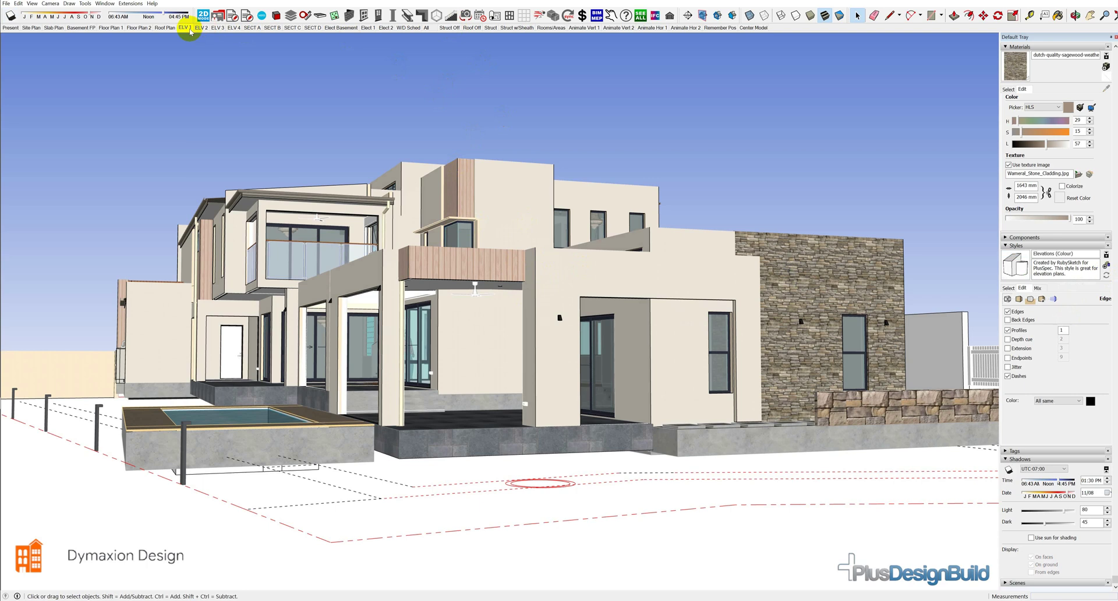